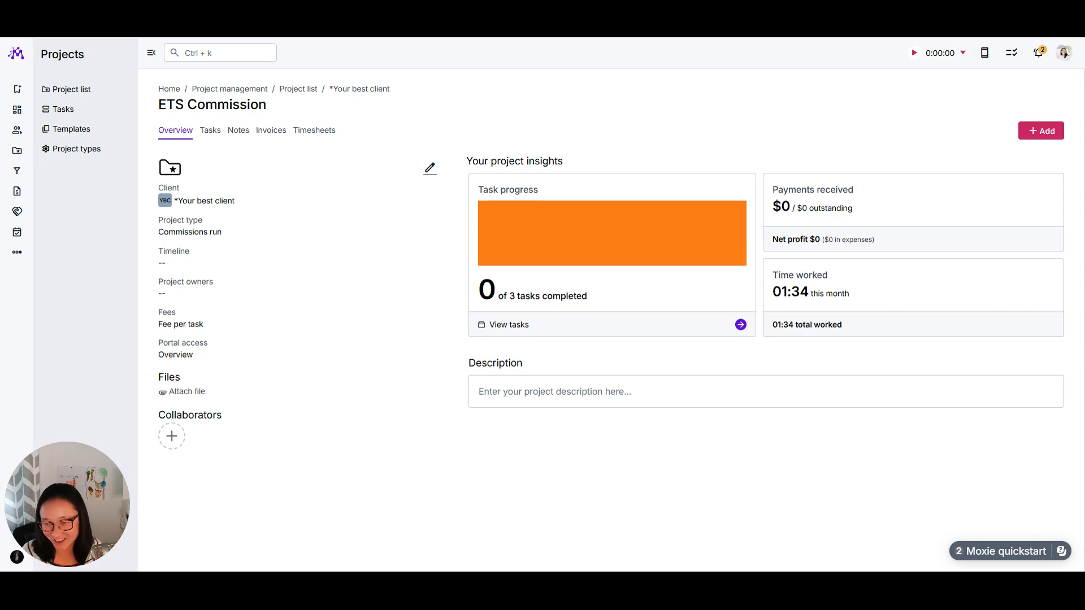
Open the finalized NEW - Base Template agreement from the agreements list and review its solutions, package options and contract terms, then close it
click(50, 212)
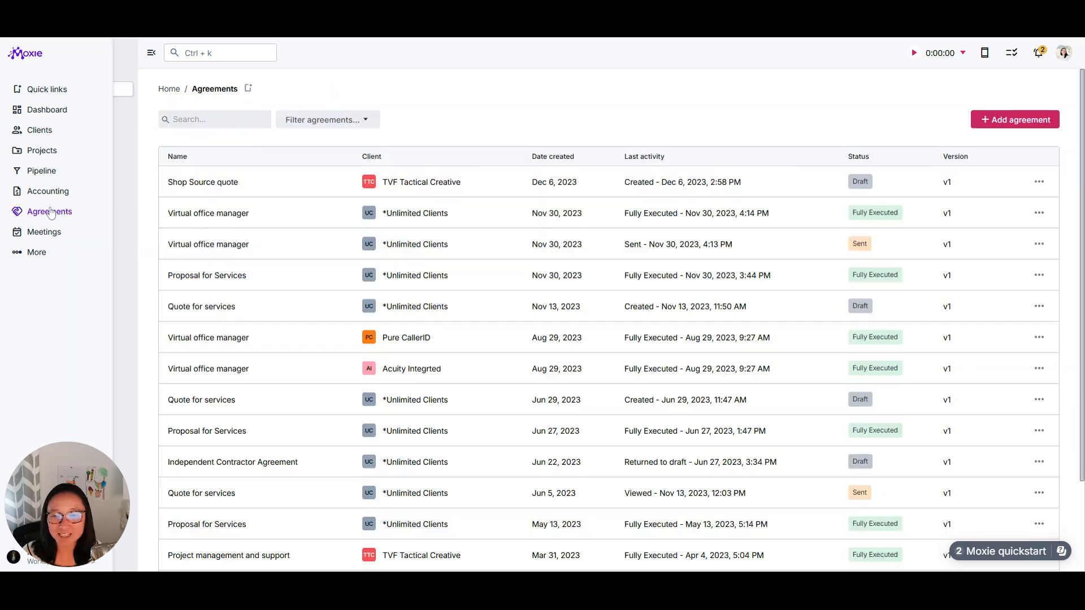
click(310, 286)
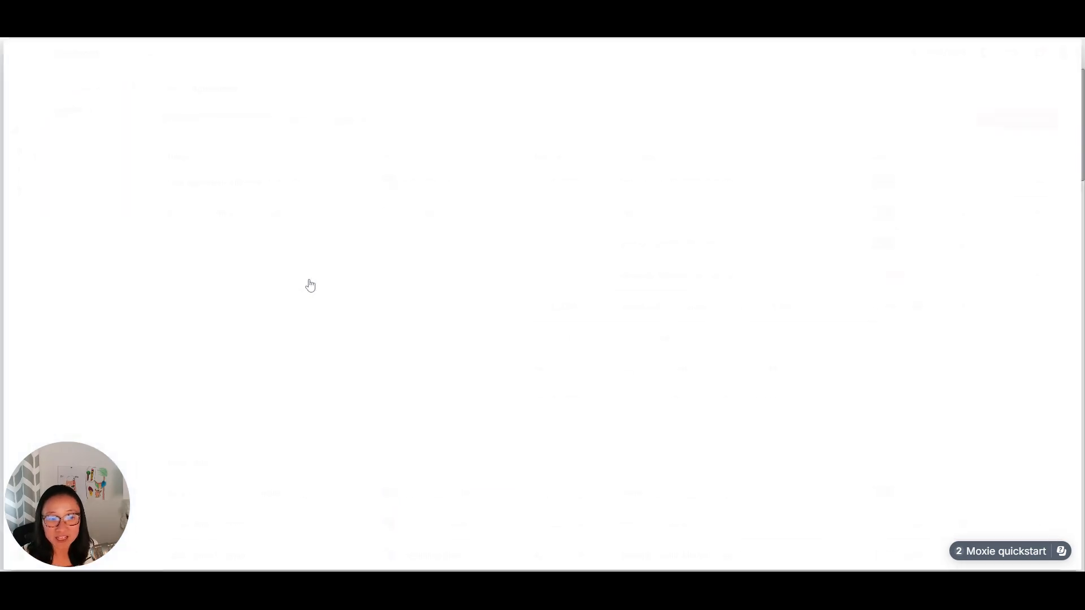
scroll(731, 427, down, 20)
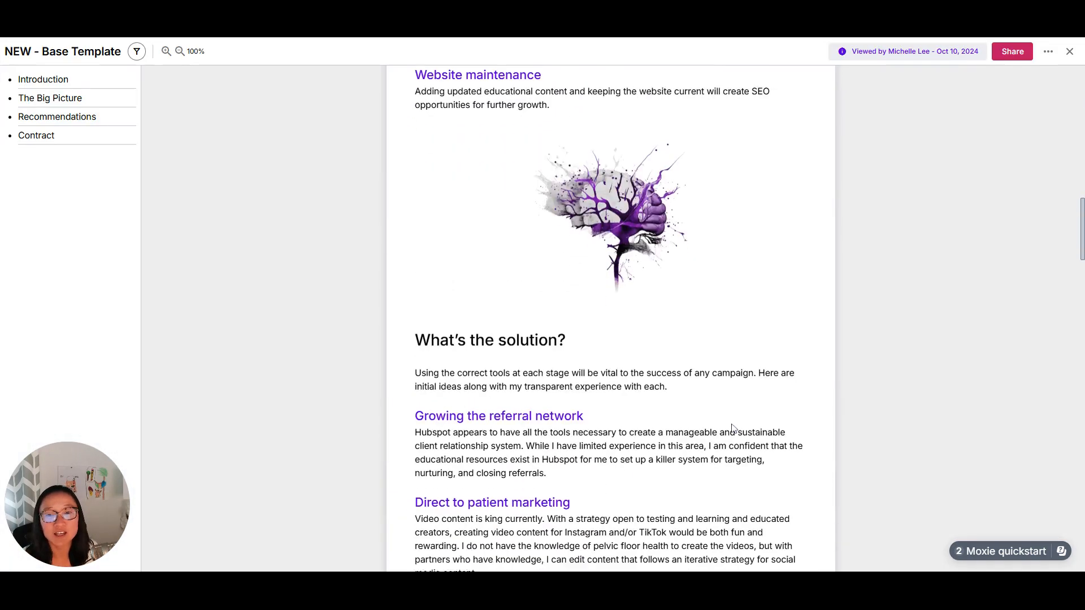
scroll(731, 427, down, 15)
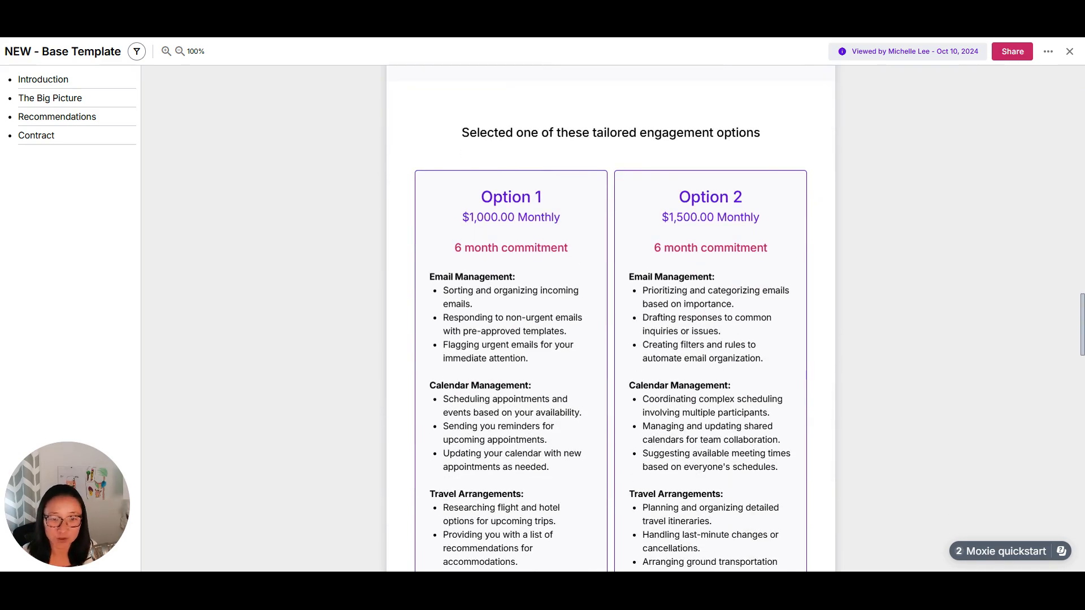
scroll(660, 481, down, 4)
scroll(660, 483, down, 3)
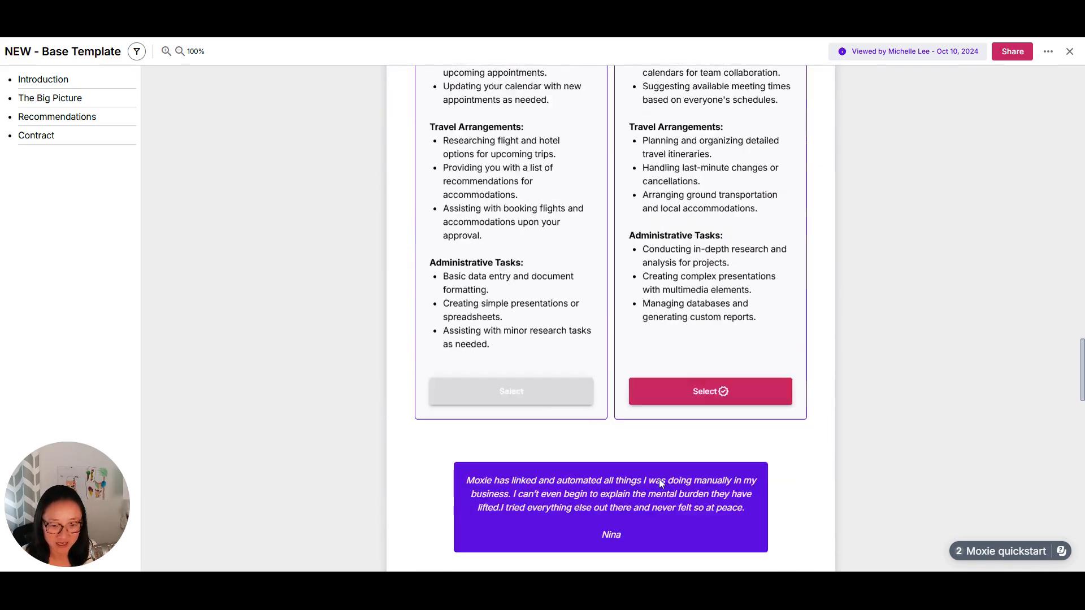
scroll(660, 483, down, 15)
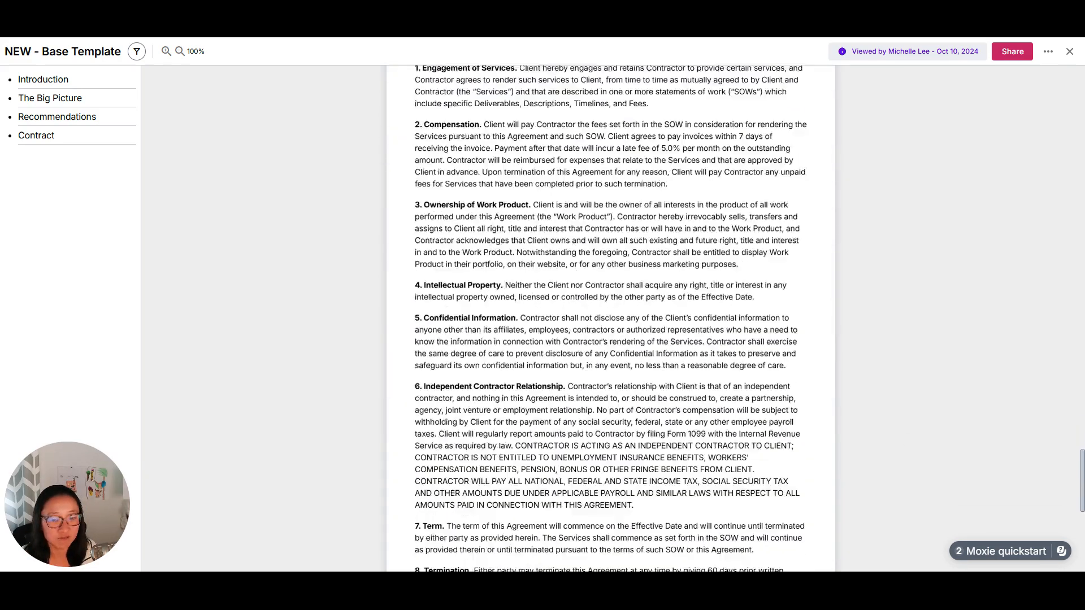
scroll(967, 143, down, 5)
click(1070, 51)
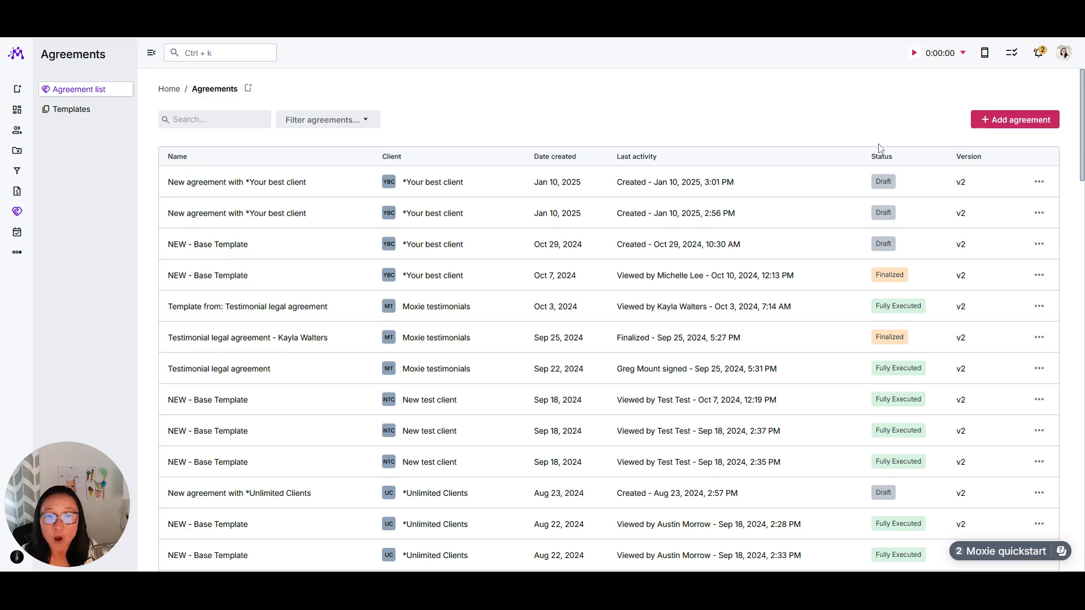
Open the draft NEW - Base Template agreement for *Your best client and examine its packages, bonus upsells, payment schedule and contract terms
click(666, 257)
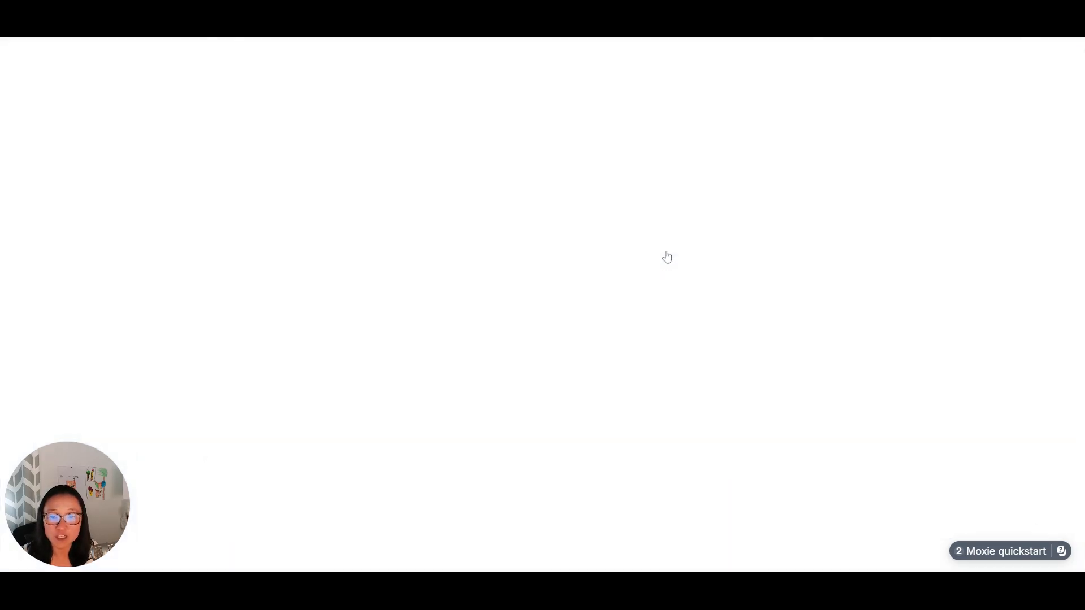
scroll(734, 376, down, 20)
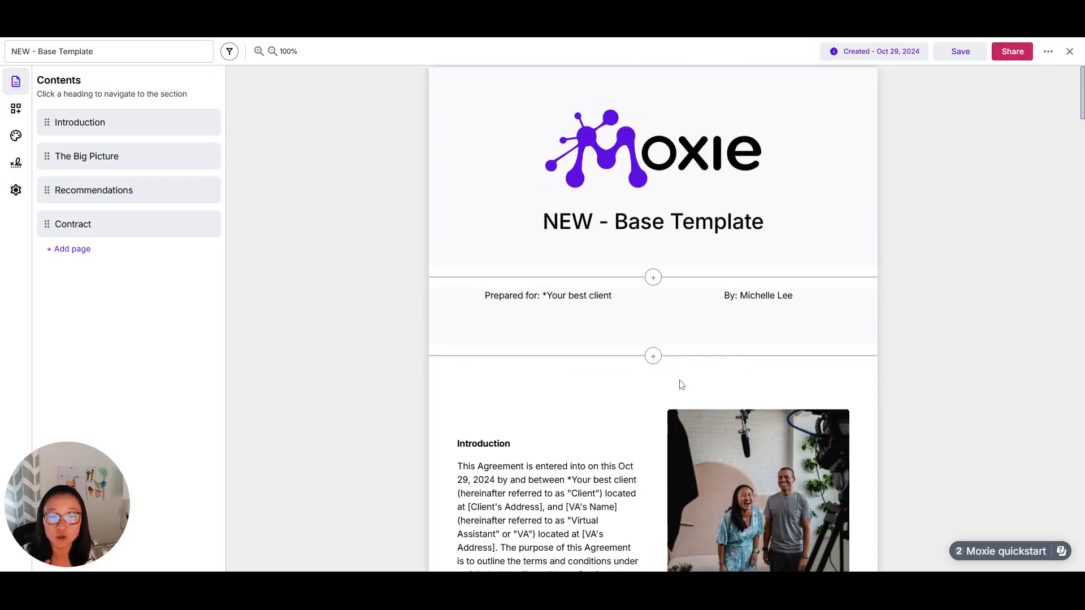
scroll(737, 381, down, 14)
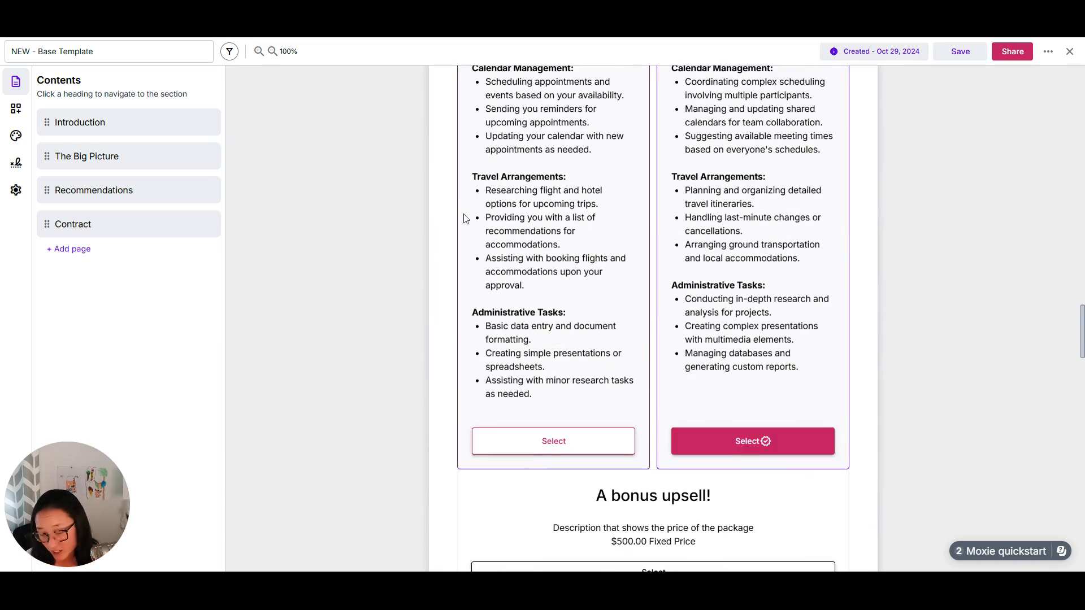
scroll(812, 316, down, 3)
scroll(943, 289, down, 4)
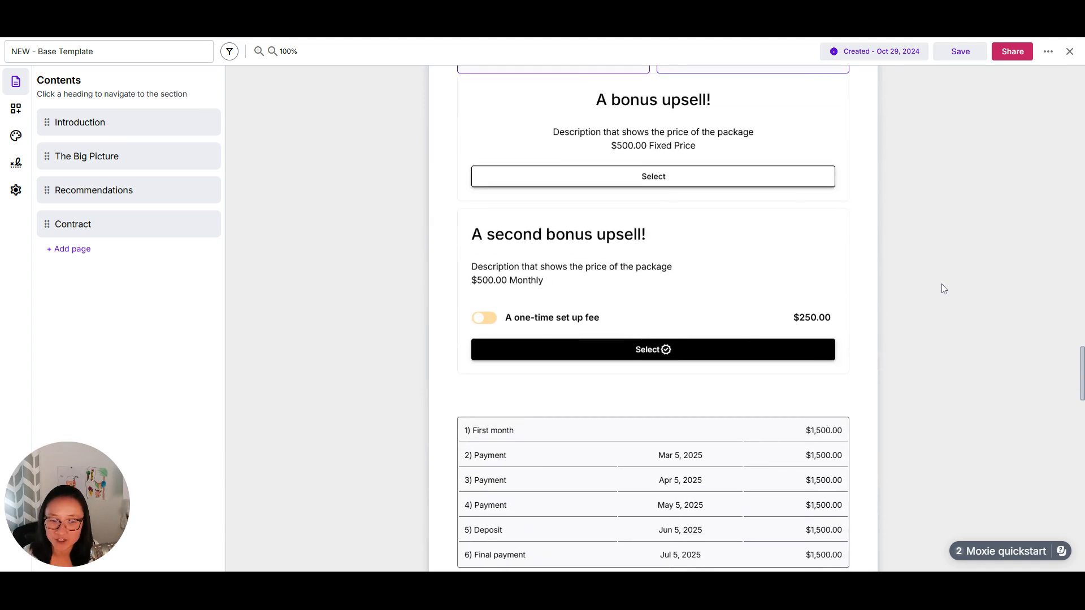
scroll(942, 282, down, 7)
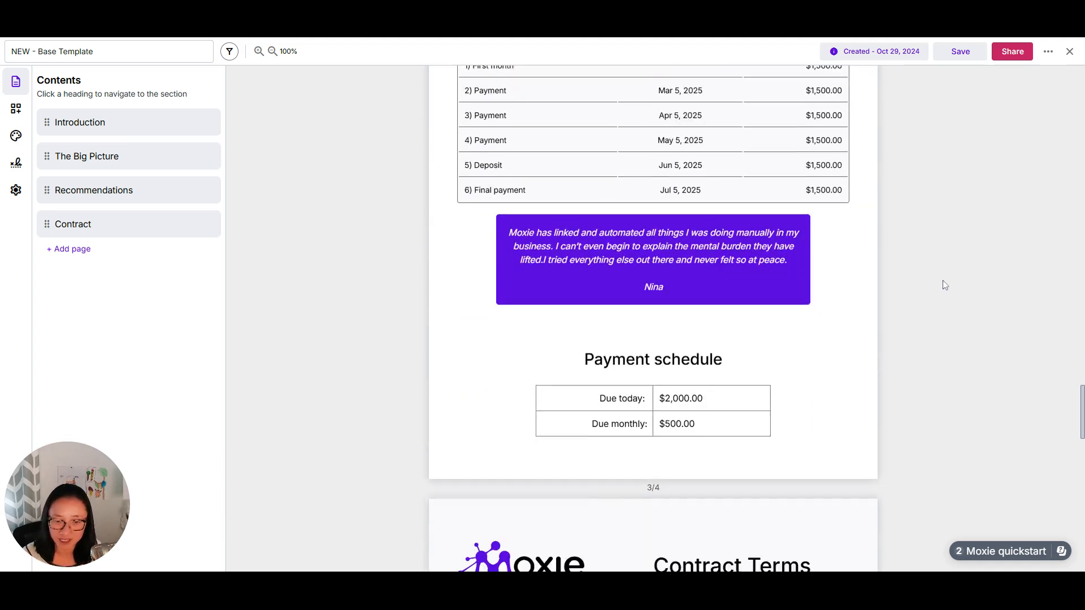
scroll(944, 284, up, 3)
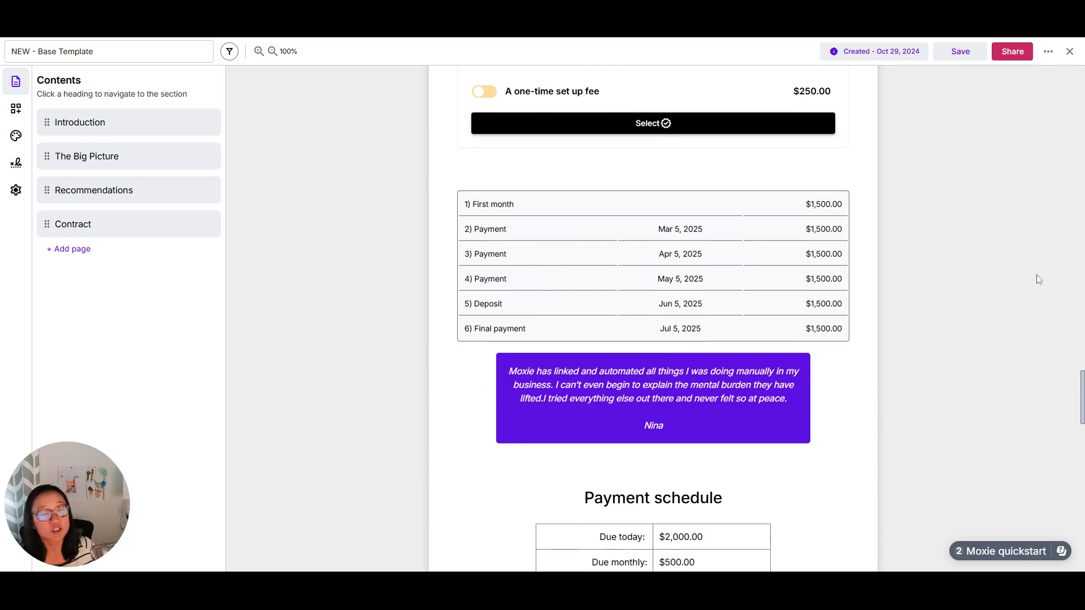
scroll(1036, 274, down, 13)
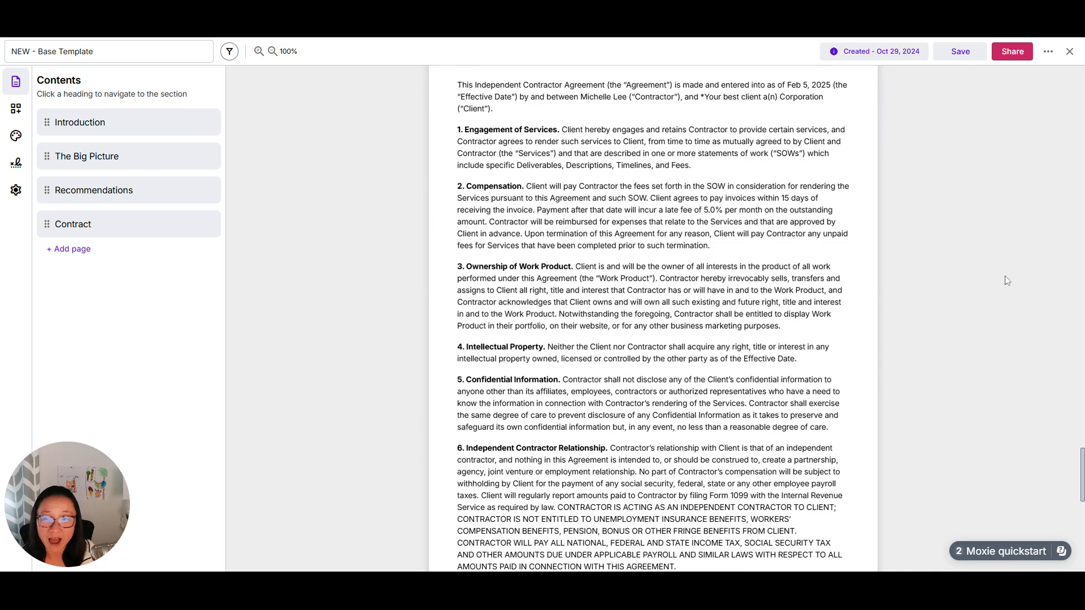
Leave the services block's settings and look over the elements available for the agreement, including Integrated payment
click(19, 111)
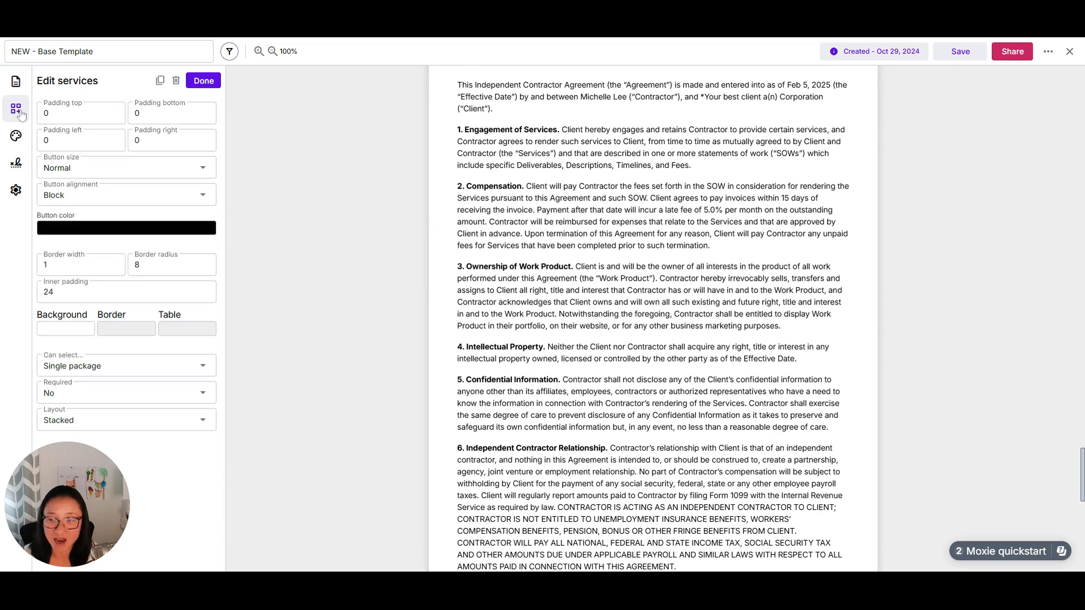
scroll(666, 198, up, 4)
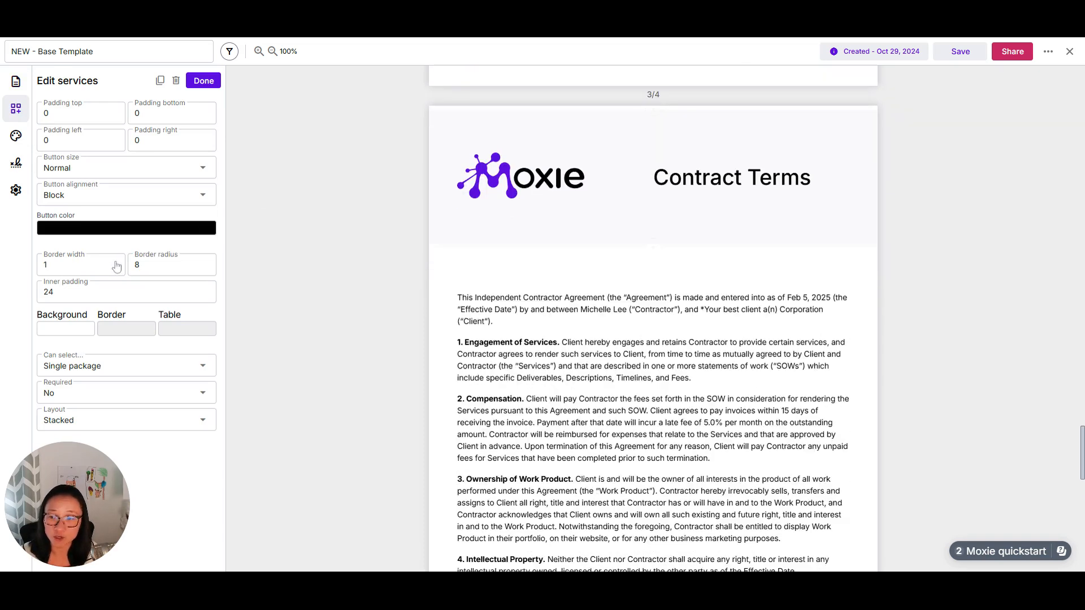
click(203, 80)
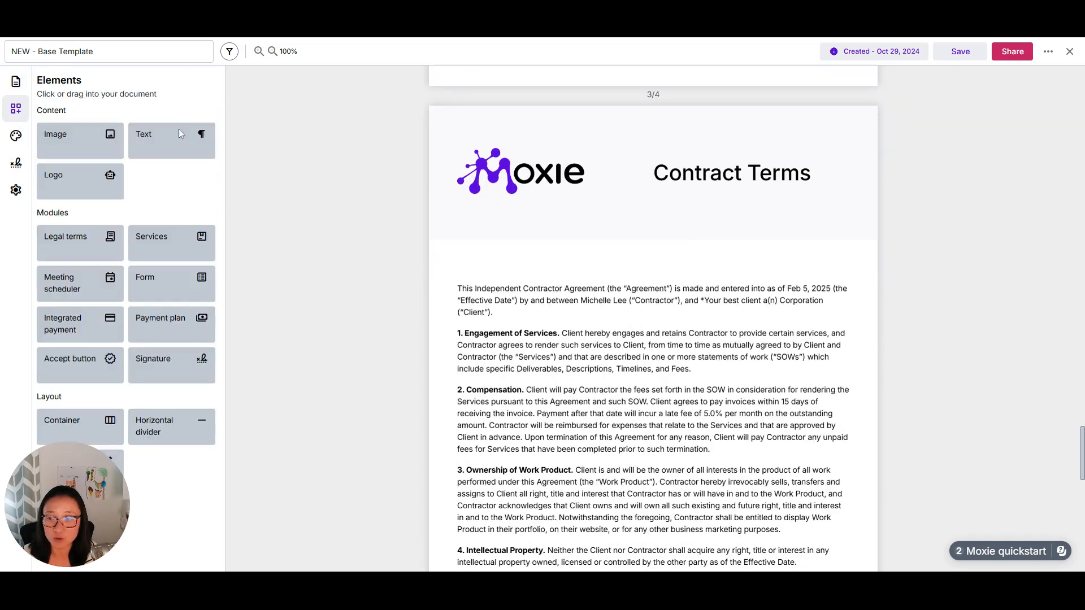
click(76, 329)
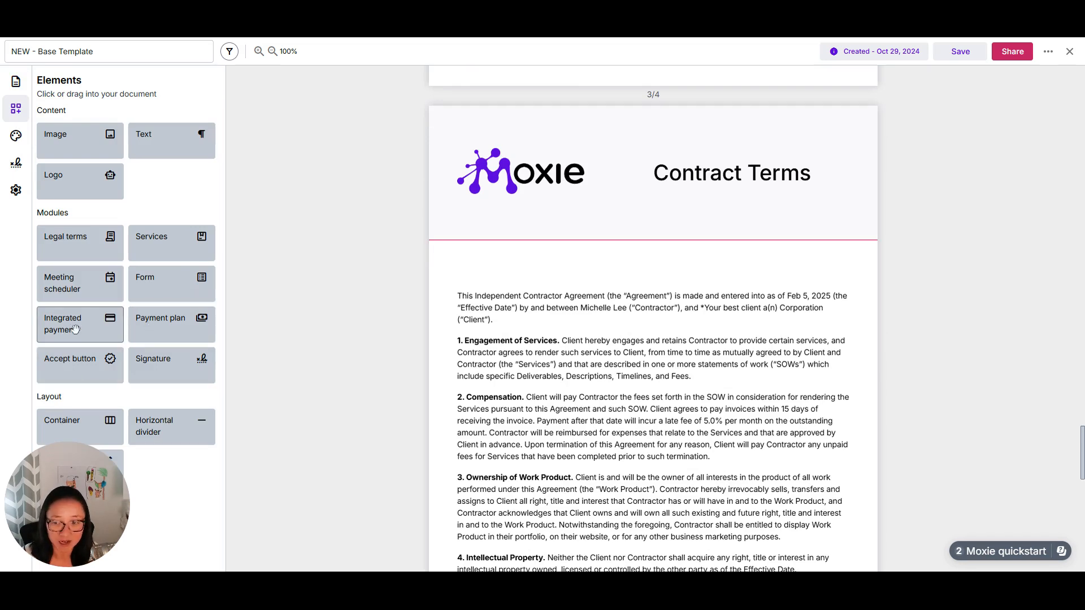
Review the Option 1 and Option 2 packages and the agreement's automation settings, and close the draft agreement
scroll(678, 220, up, 15)
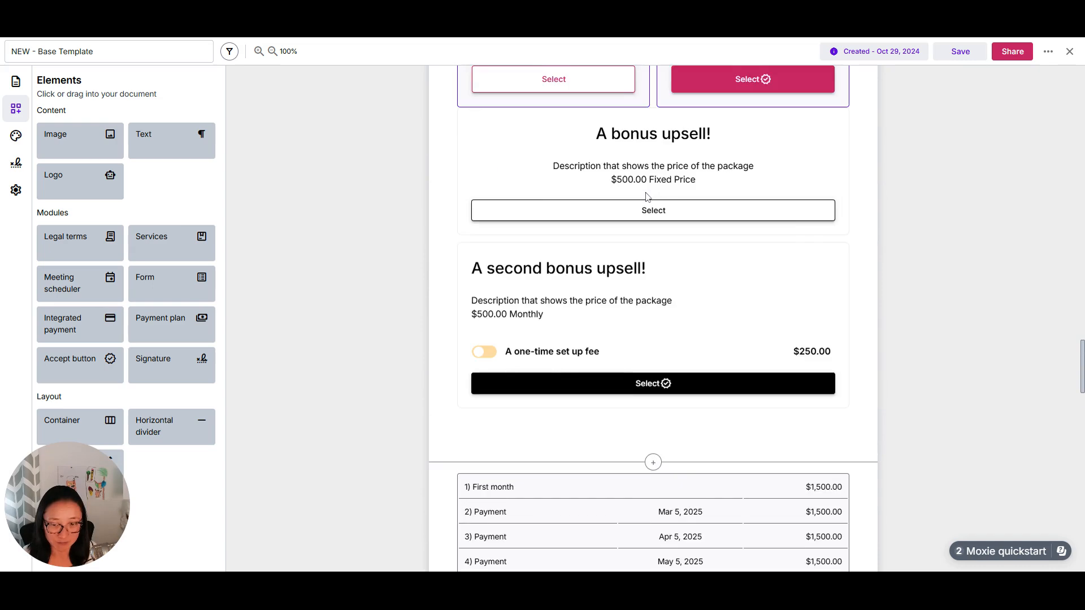
scroll(648, 196, up, 7)
scroll(646, 196, up, 5)
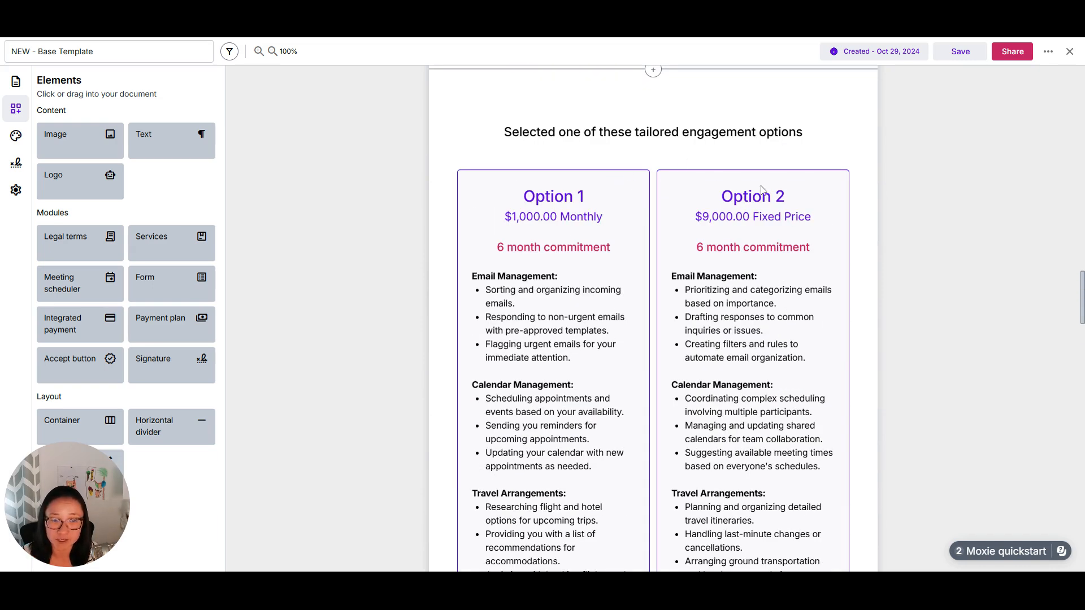
scroll(945, 292, down, 3)
scroll(945, 292, down, 4)
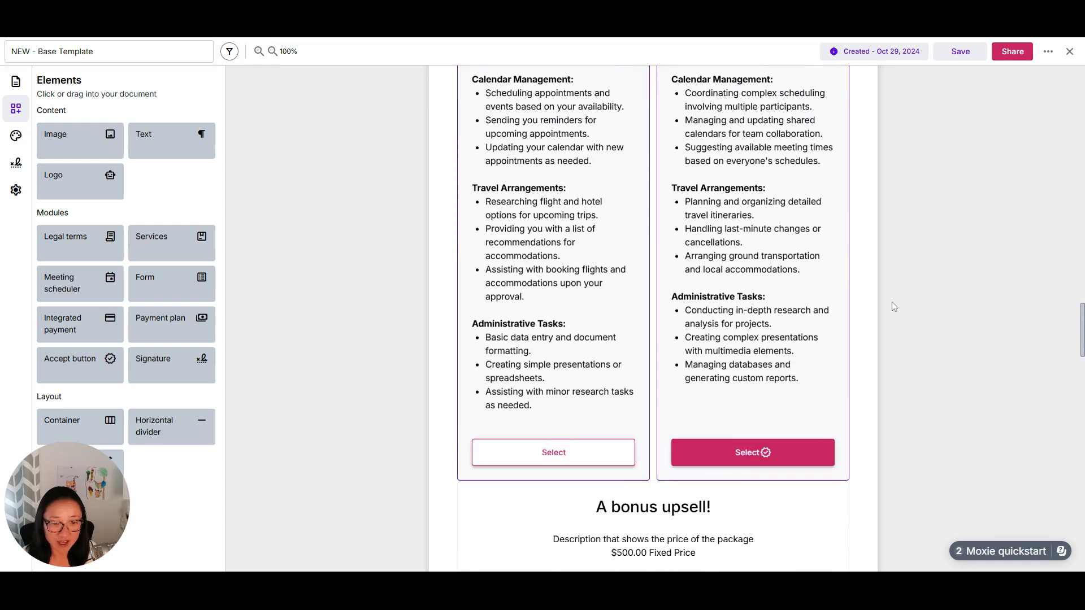
click(16, 190)
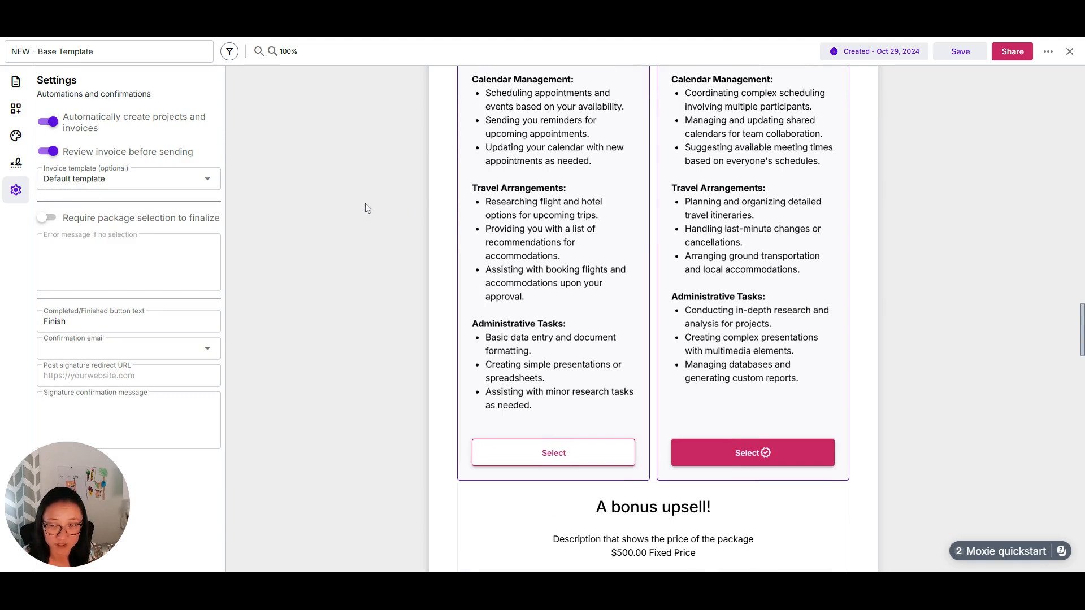
click(1070, 51)
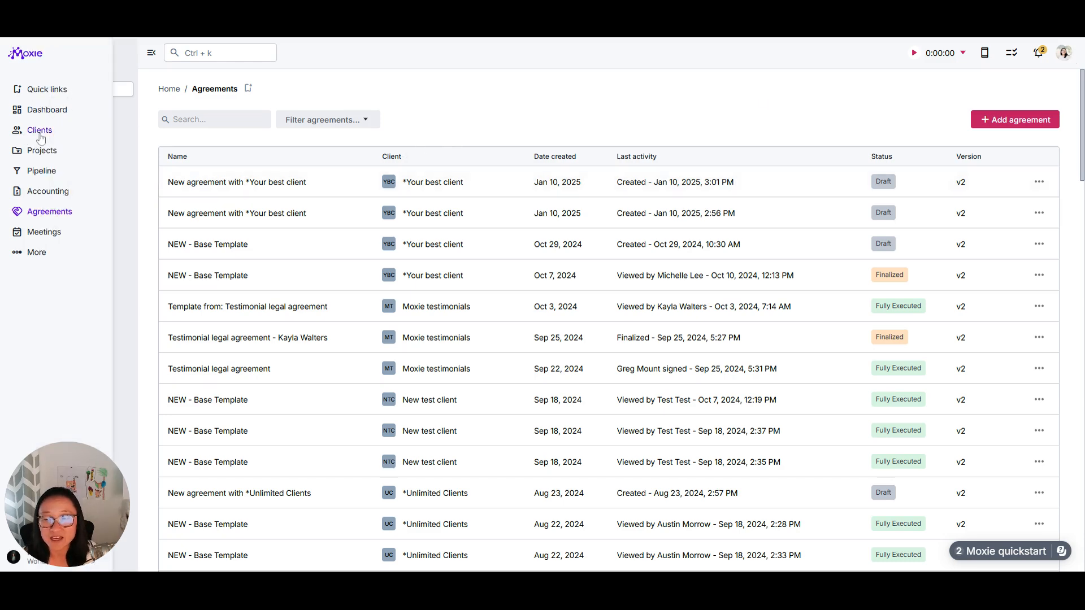
Open the ETS Commission project from the *Your best client record and look over its project settings
click(38, 133)
click(241, 162)
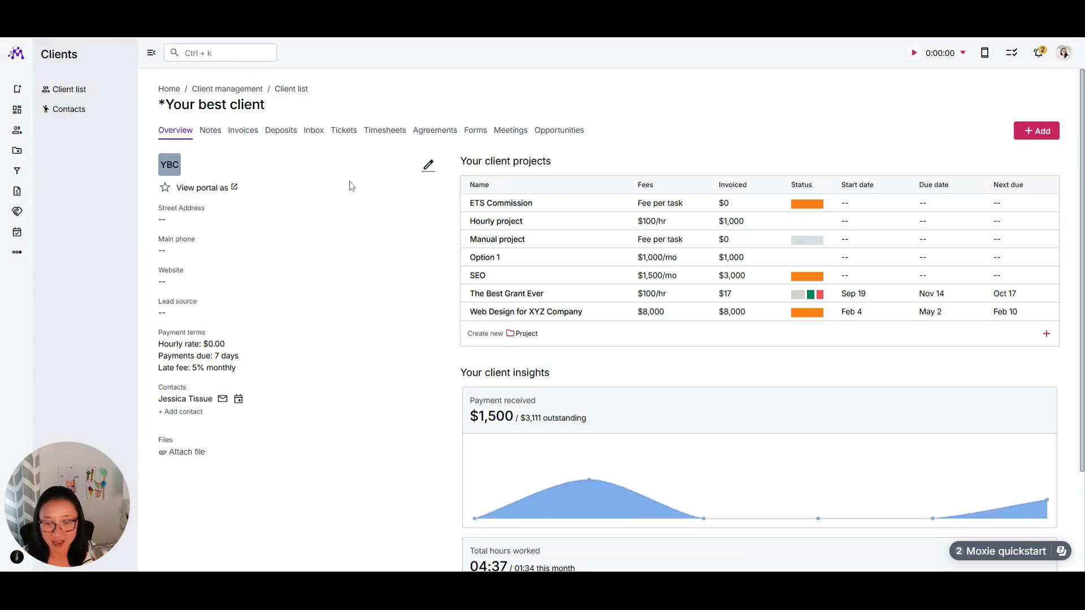
click(502, 208)
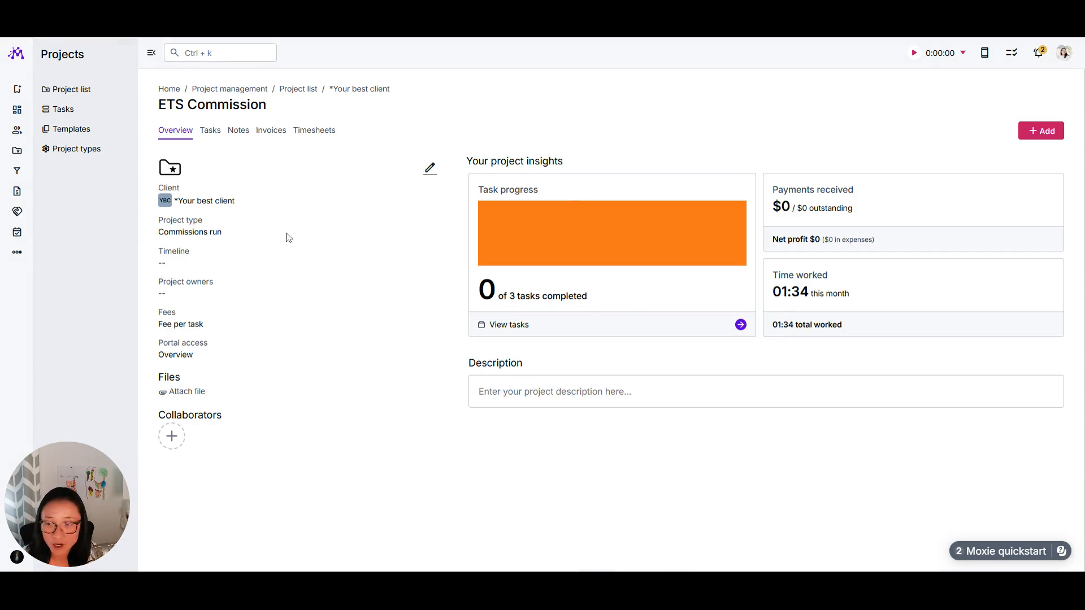
click(430, 168)
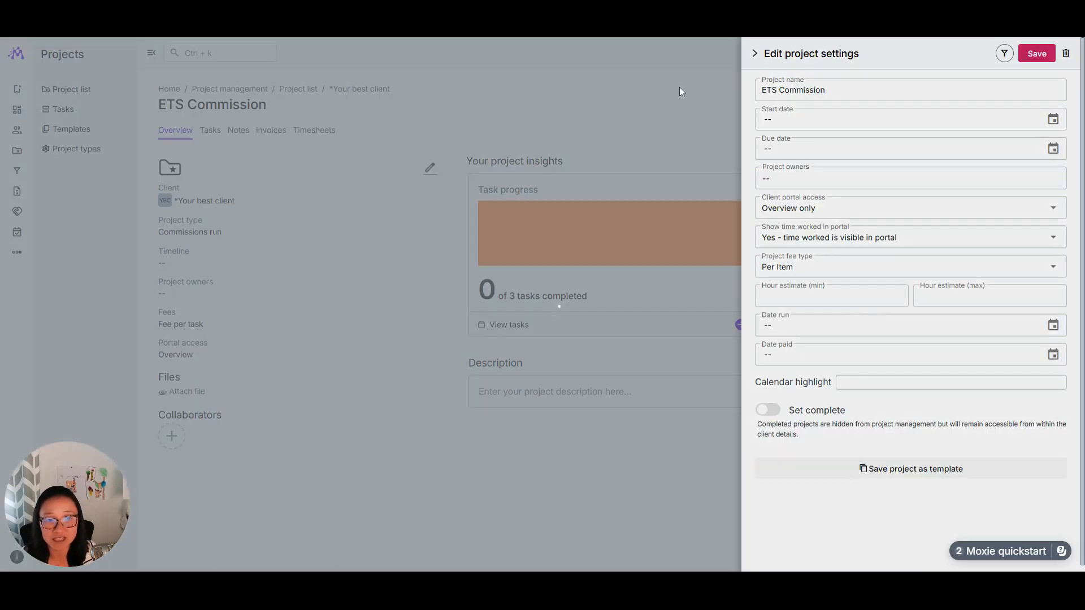
click(681, 88)
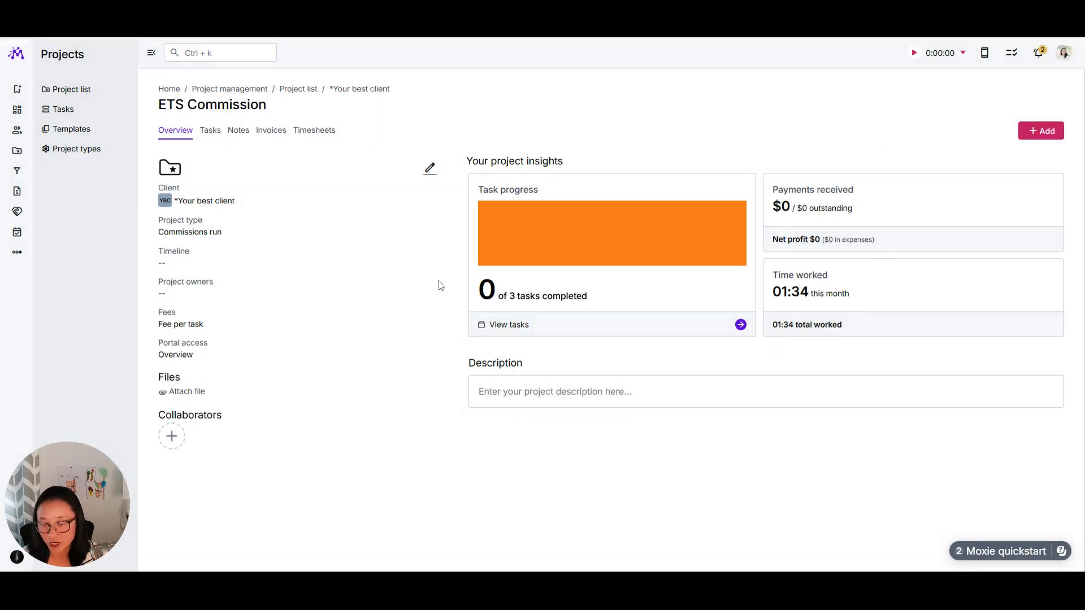
Edit the ETS Commission project's settings, setting the fee type to Hourly with an amount of $100
mouse_move(538, 244)
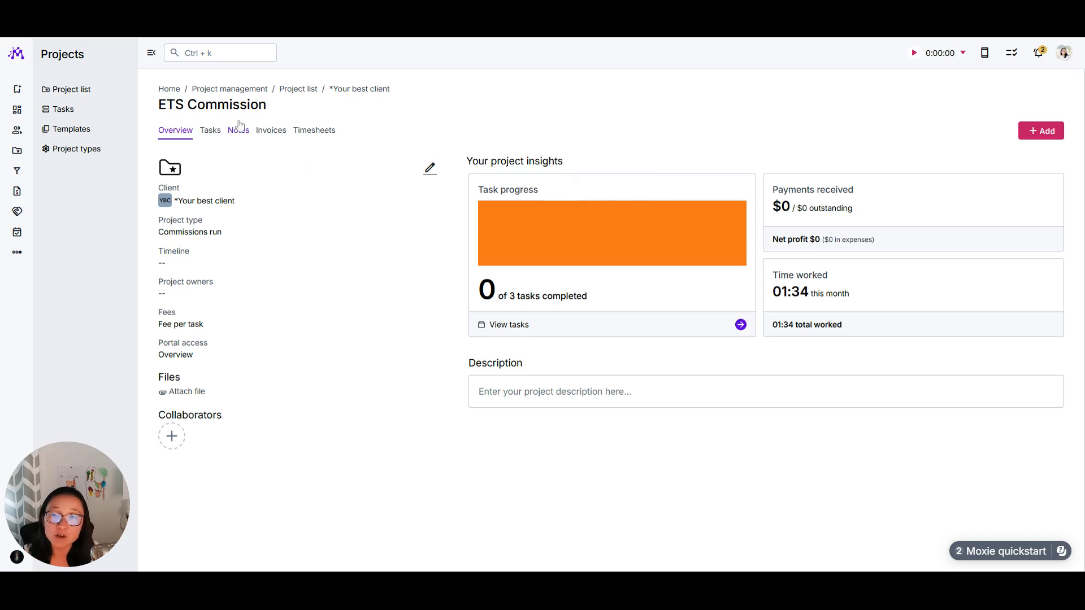
click(430, 168)
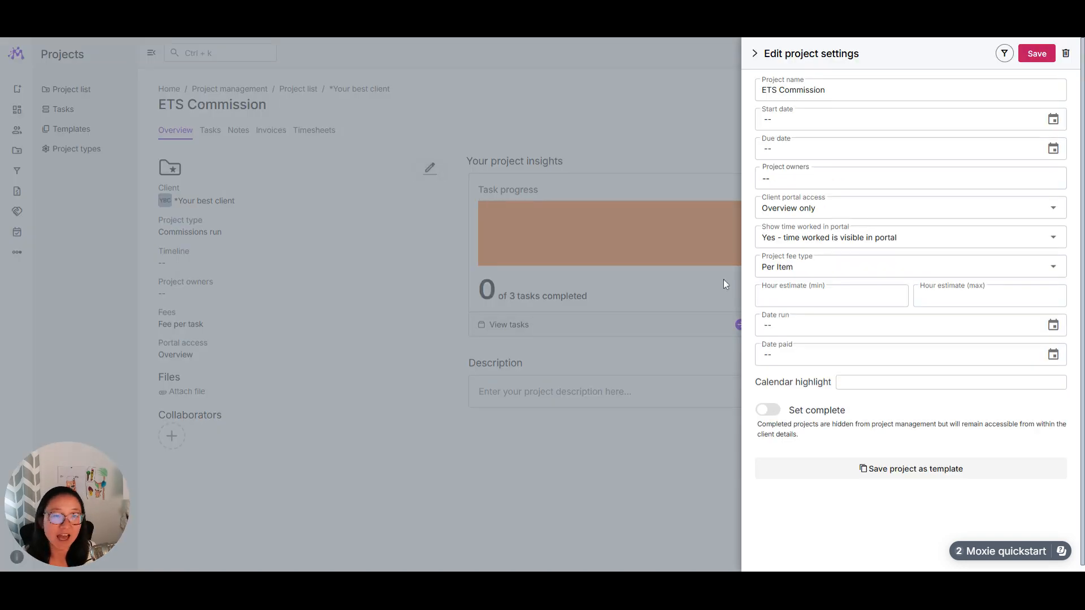
click(785, 270)
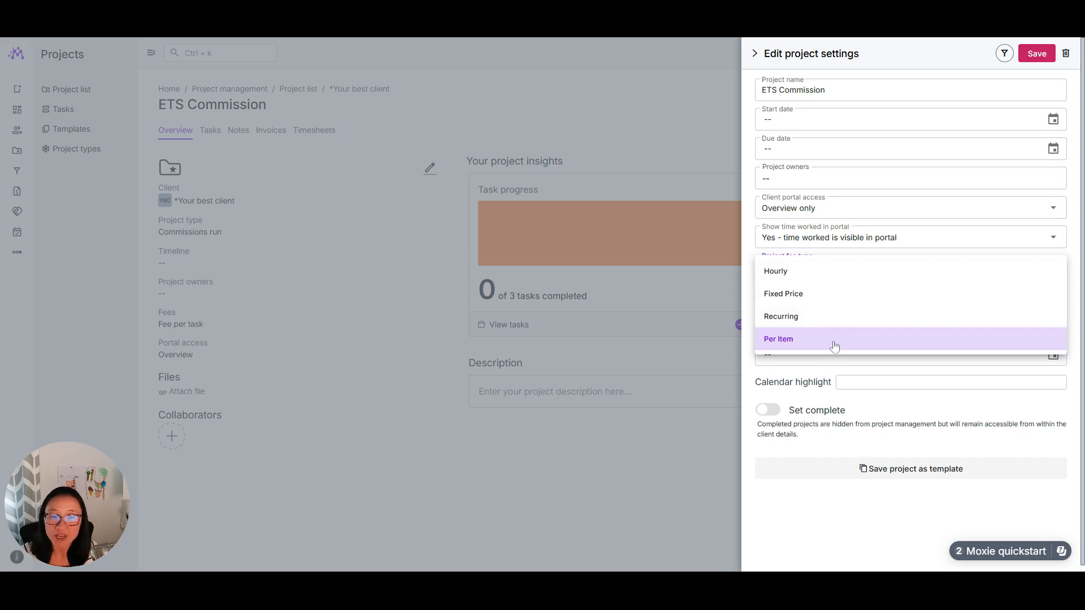
click(812, 277)
click(1048, 296)
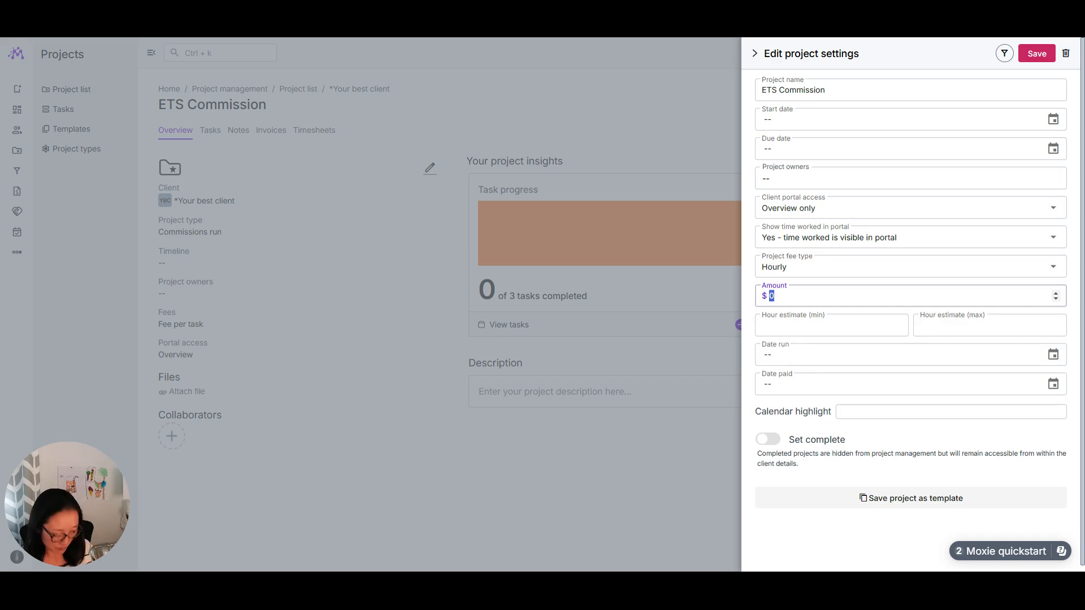
text(1000)
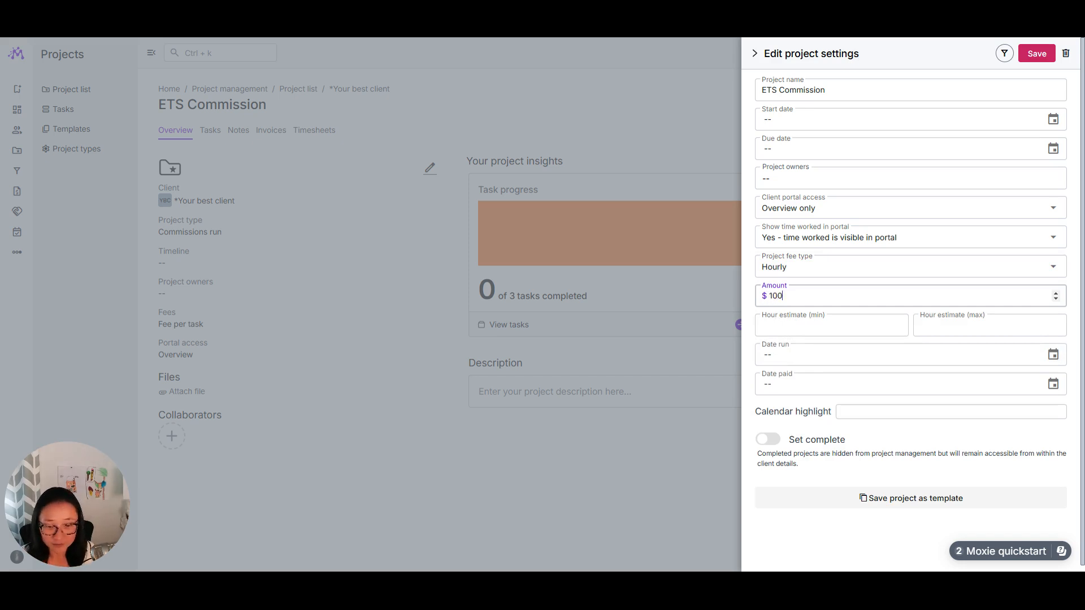
click(814, 271)
click(809, 274)
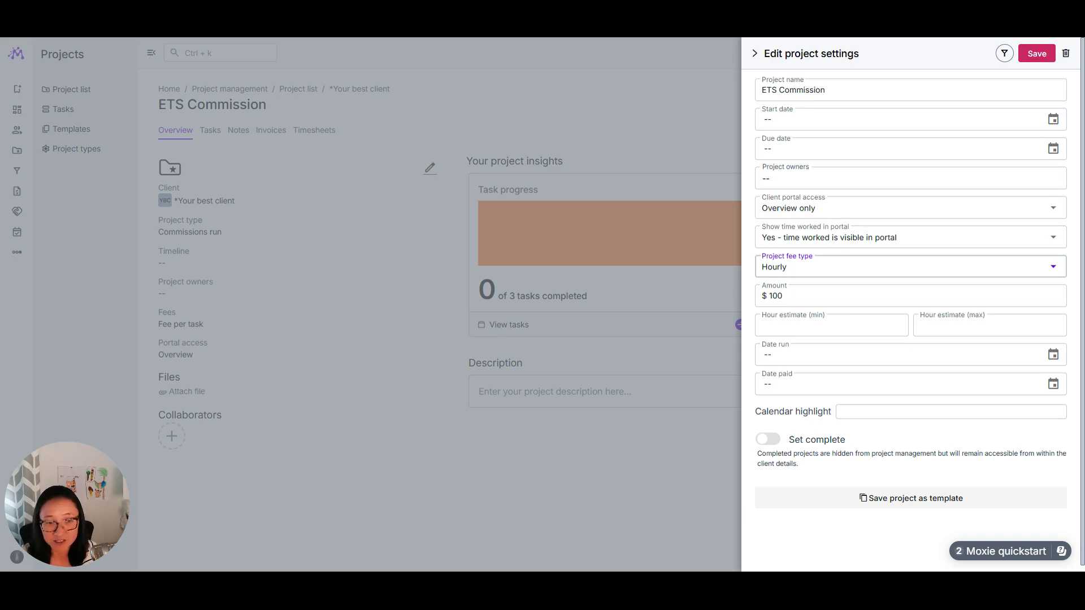
Set the project fee type to Fixed Price with an amount of $1000
click(816, 269)
click(806, 293)
click(808, 296)
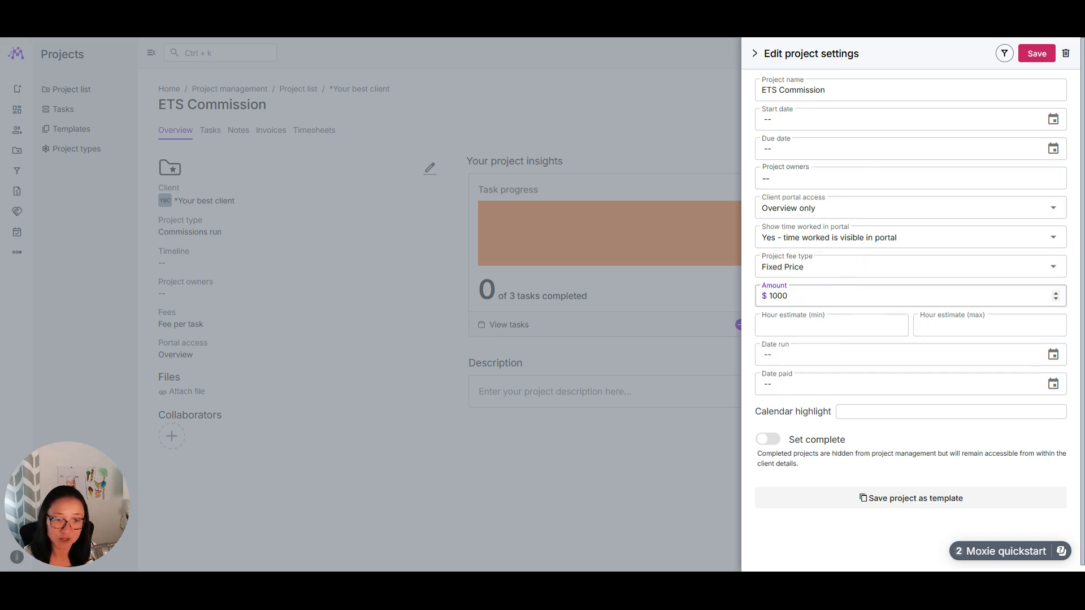
Change the project fee type to Recurring
click(822, 266)
click(816, 315)
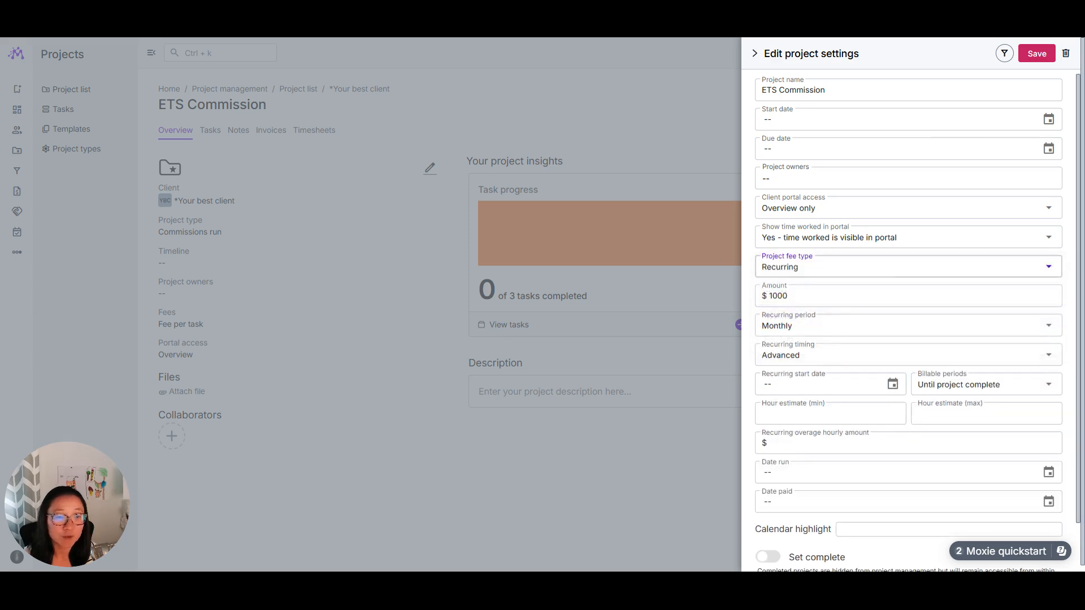
Review the available recurring period options for the project's Recurring fee
click(791, 328)
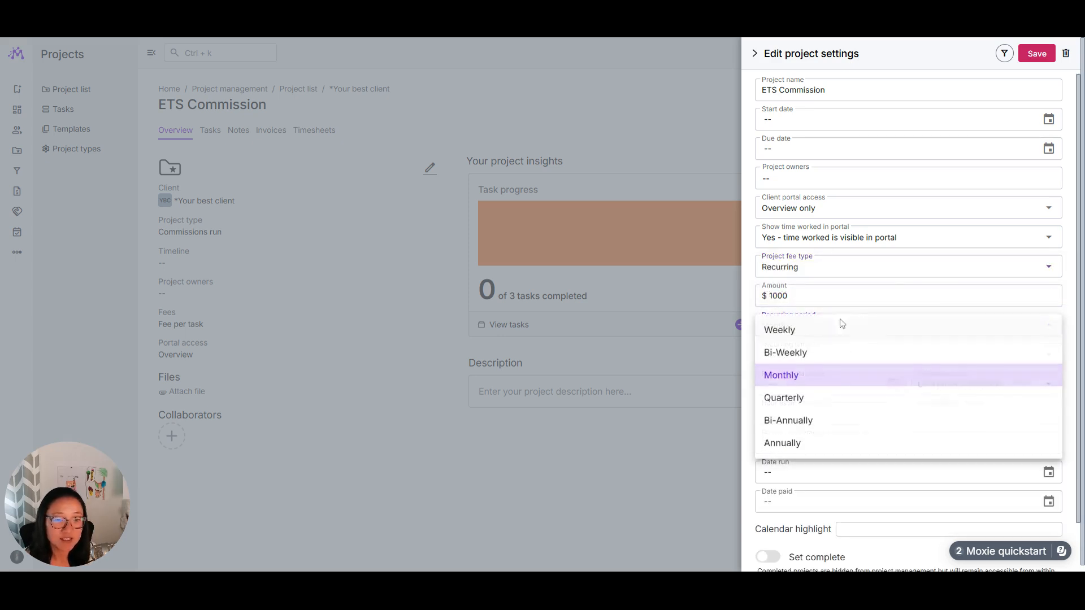
click(758, 266)
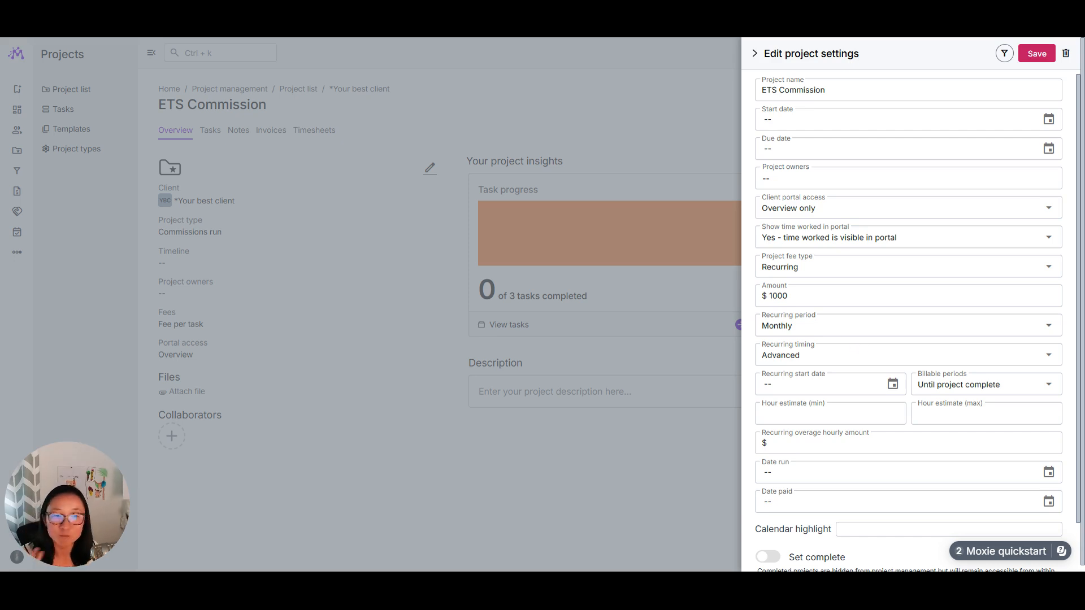
click(816, 328)
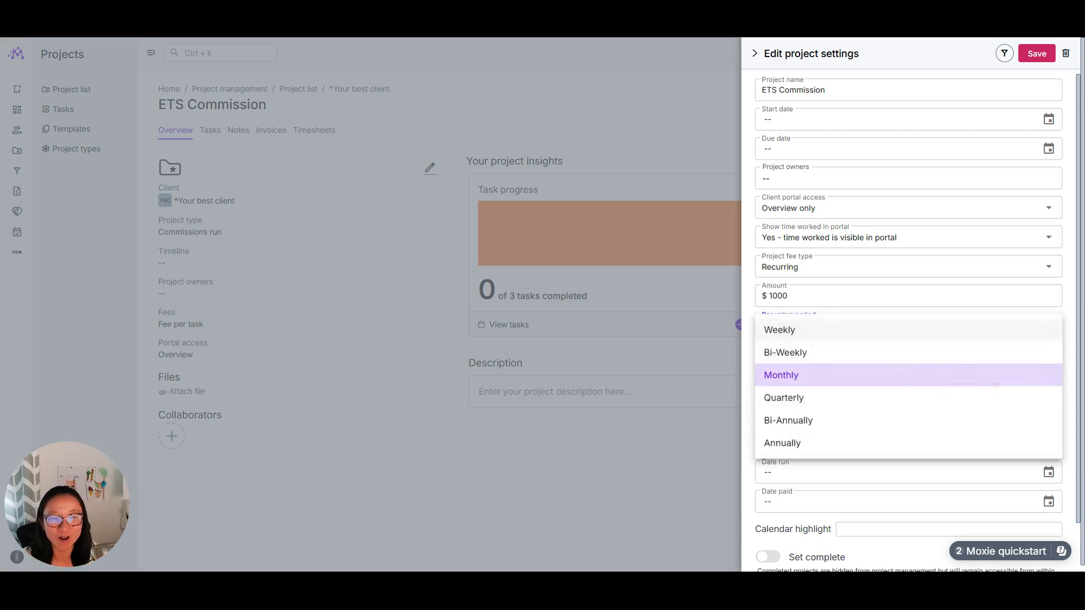
click(746, 285)
Change the project fee type to Per Item and close the project settings
click(782, 271)
click(785, 338)
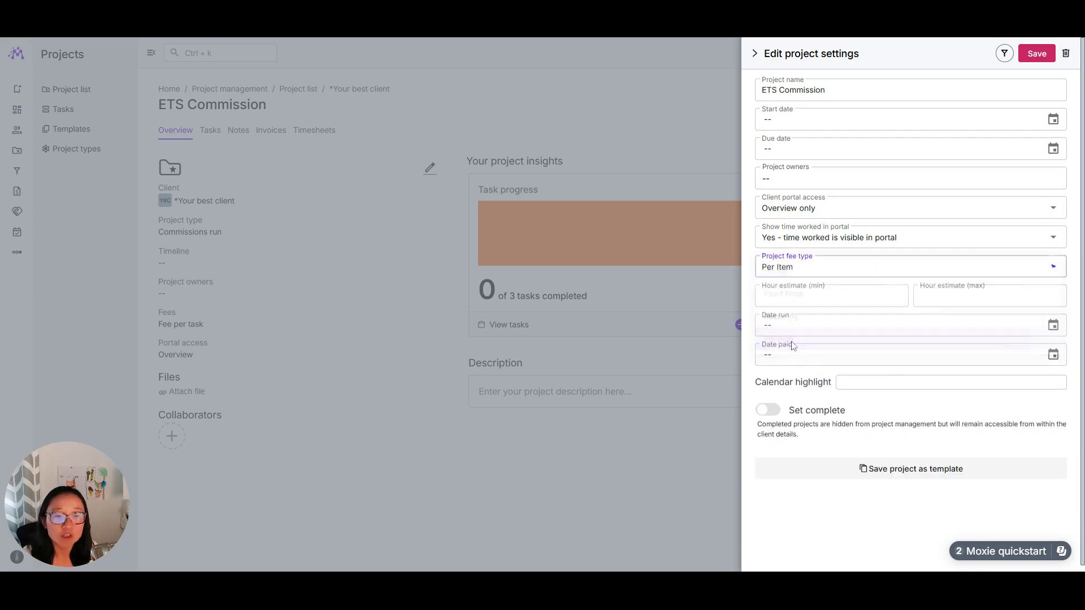
click(650, 489)
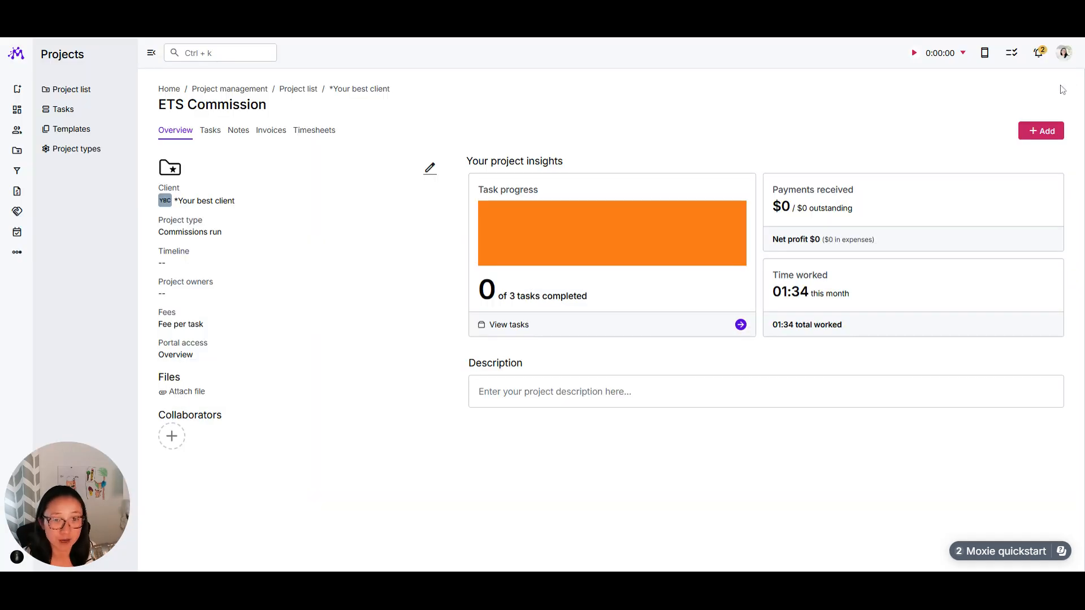
Open the Blog task in the ETS Commission project's tasks and replace its existing fee with the Blog product
click(211, 132)
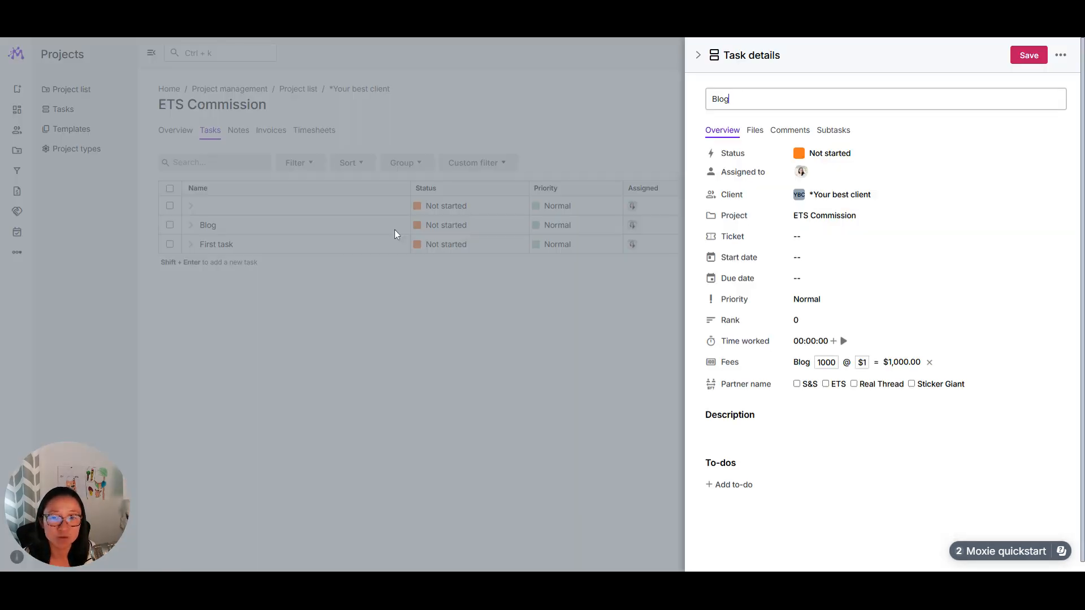
click(394, 229)
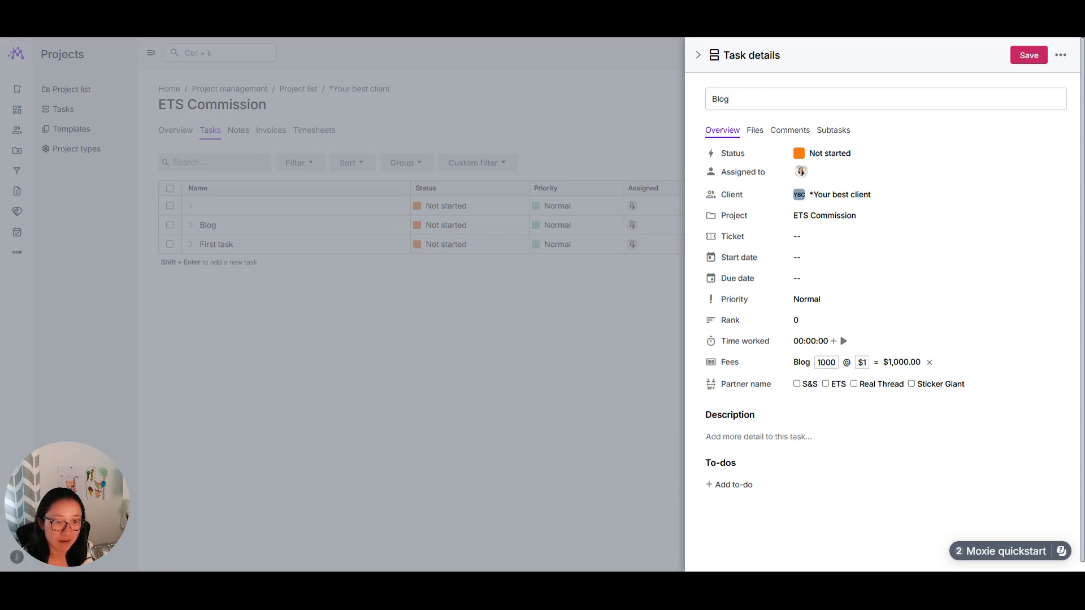
click(930, 363)
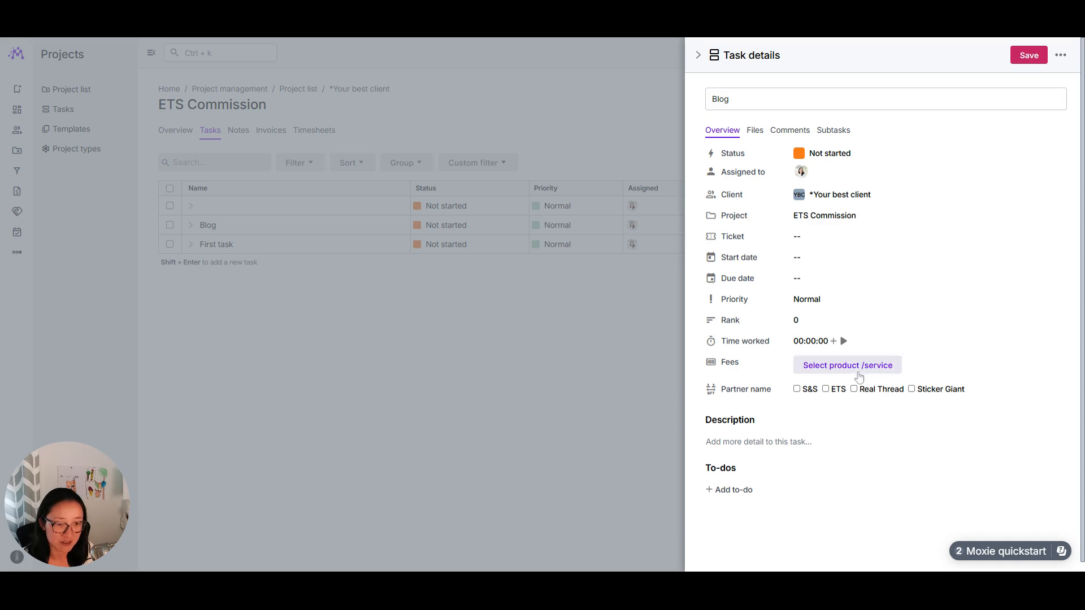
click(869, 370)
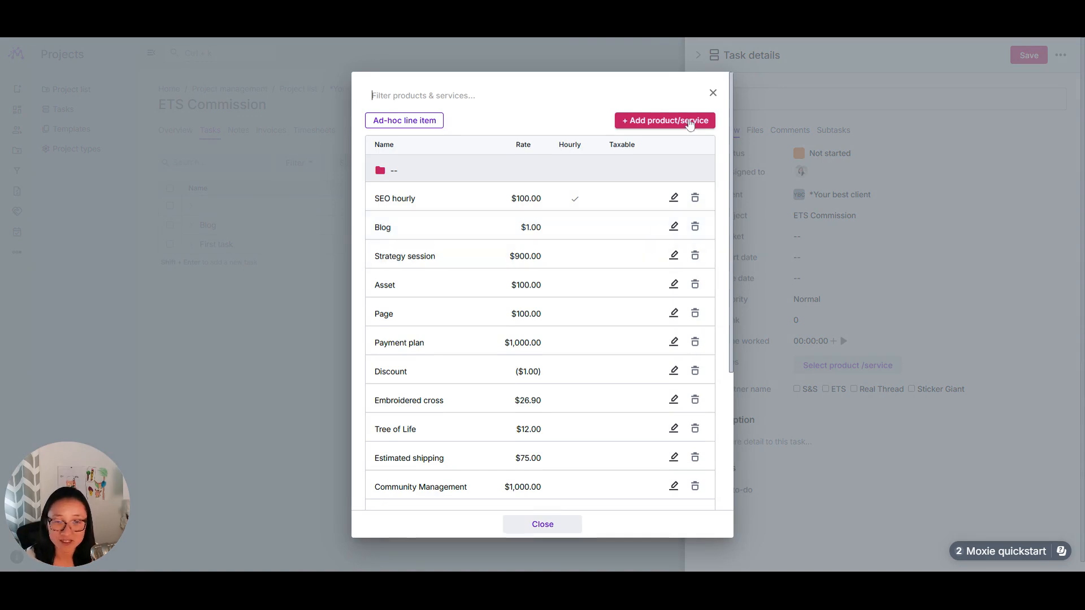
click(461, 227)
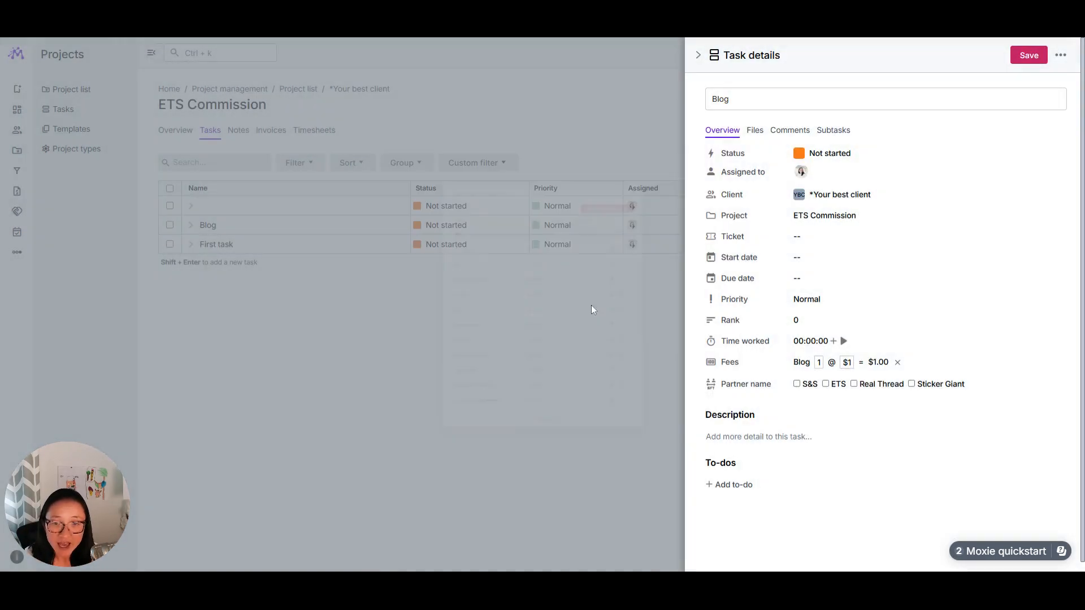
Remove and reselect the Blog fee, looking over the form for creating a new product or service in between
click(898, 362)
click(847, 365)
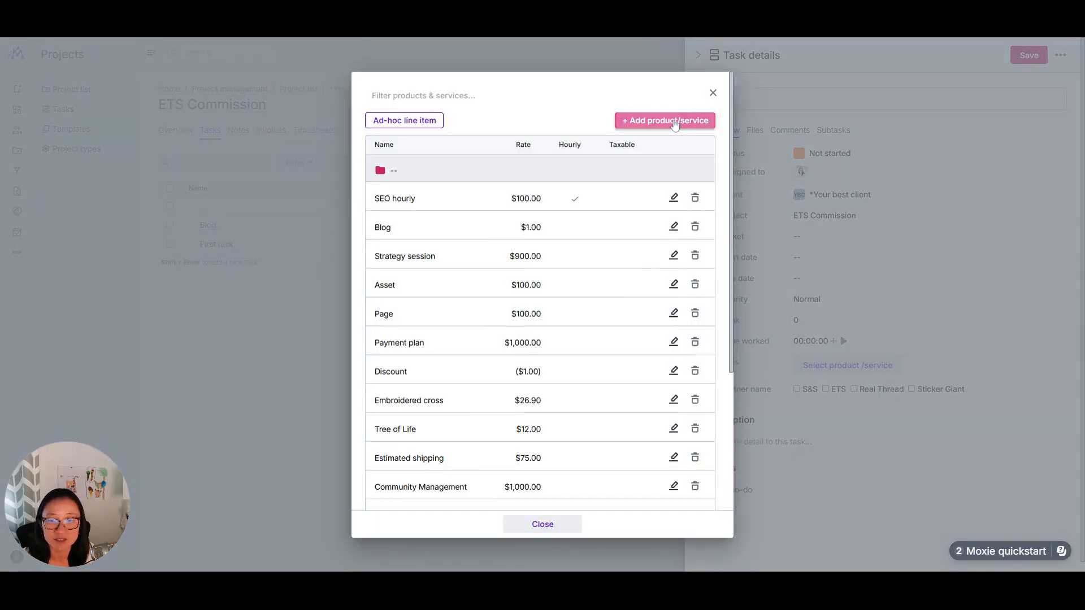
click(672, 120)
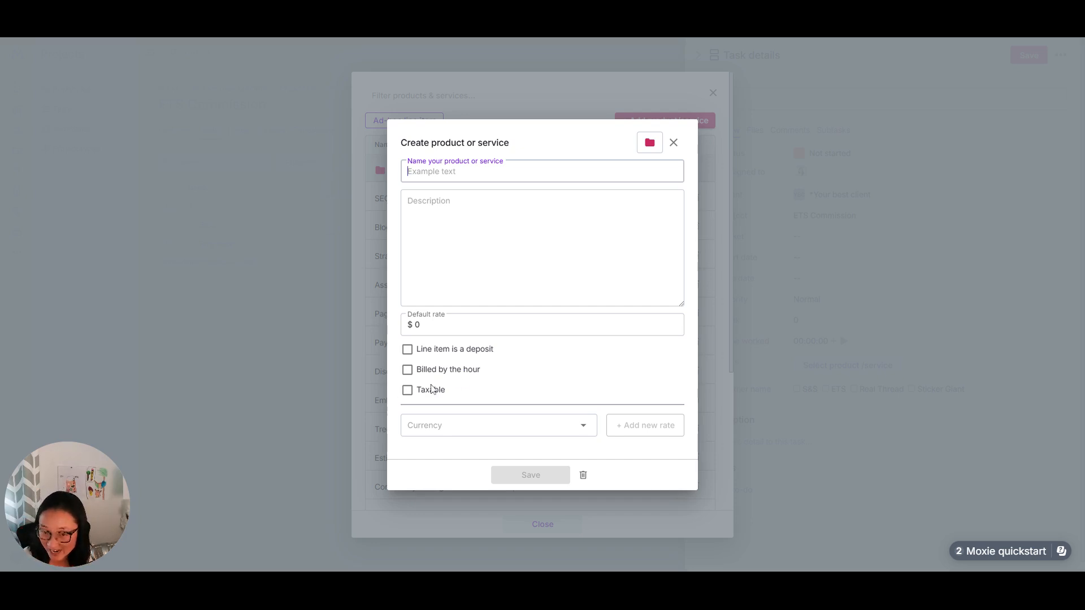
click(674, 143)
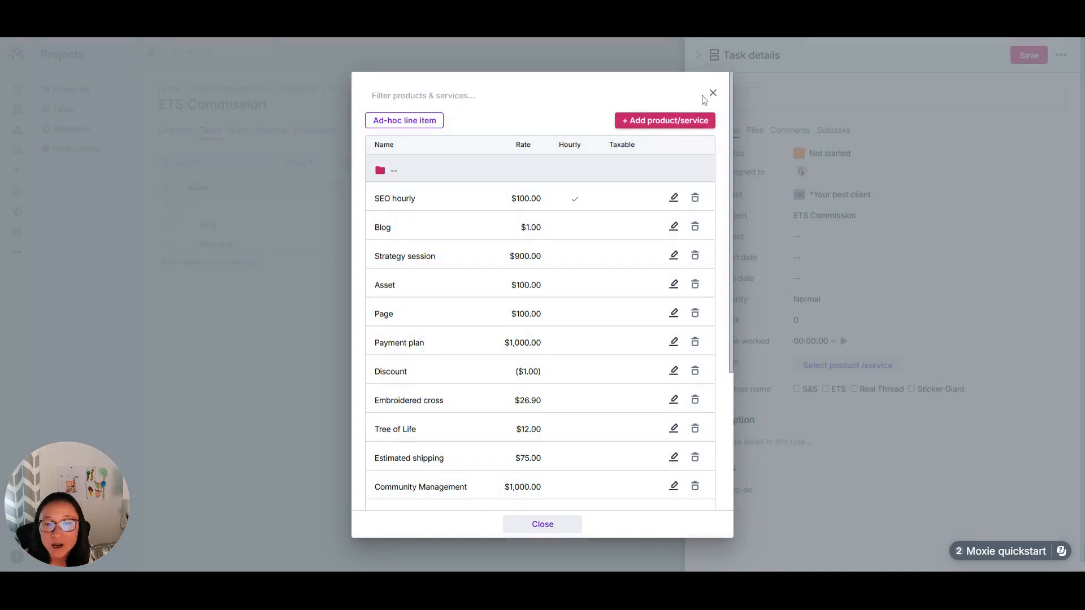
click(410, 228)
Set the quantity of the Blog fee to 1000 and close the task details
click(819, 362)
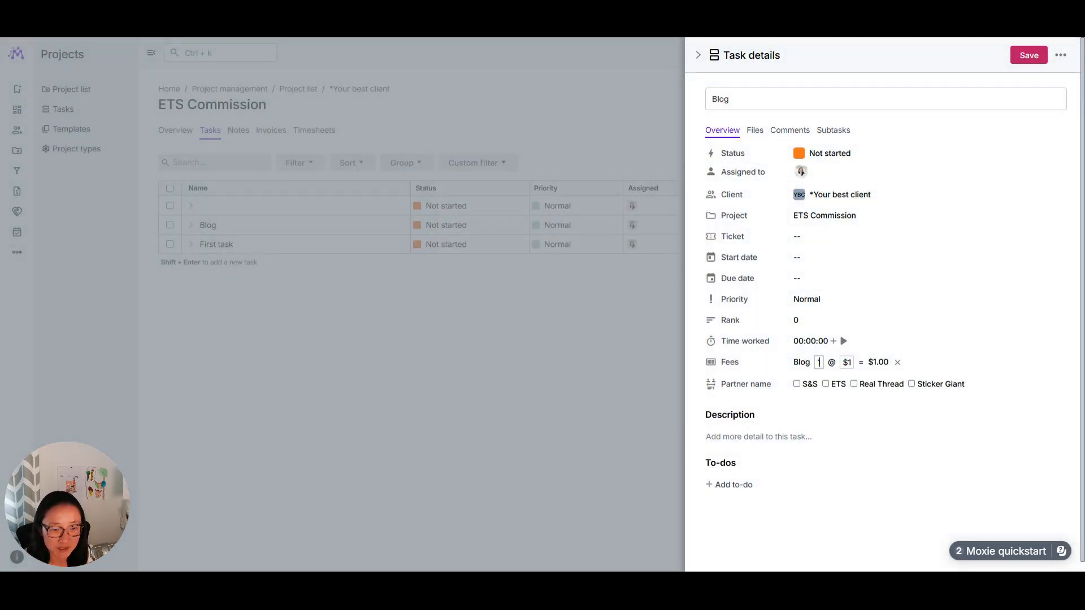
text(00)
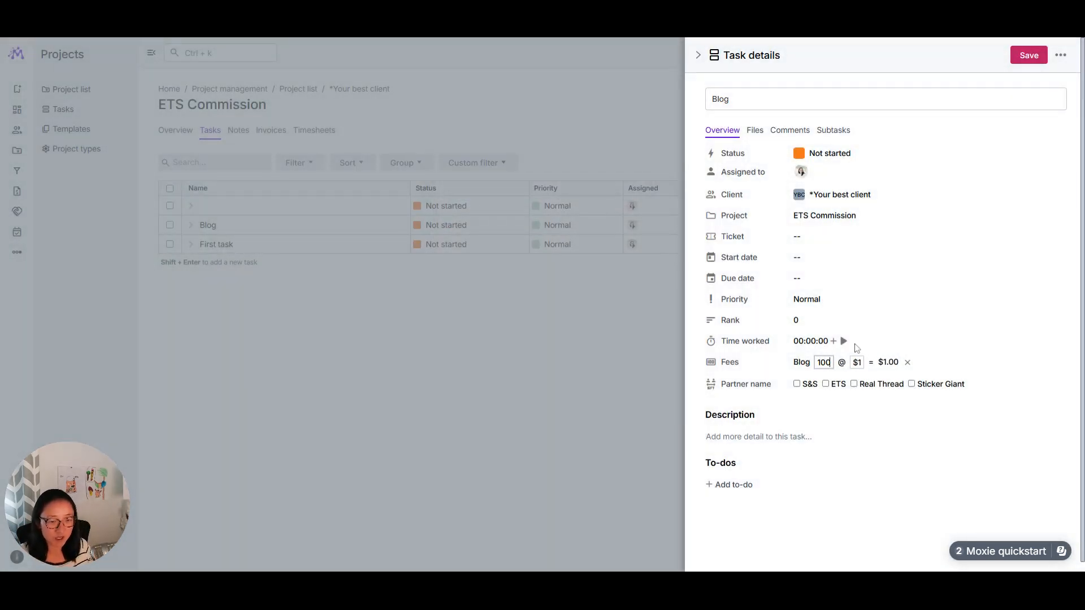
text(0)
click(858, 435)
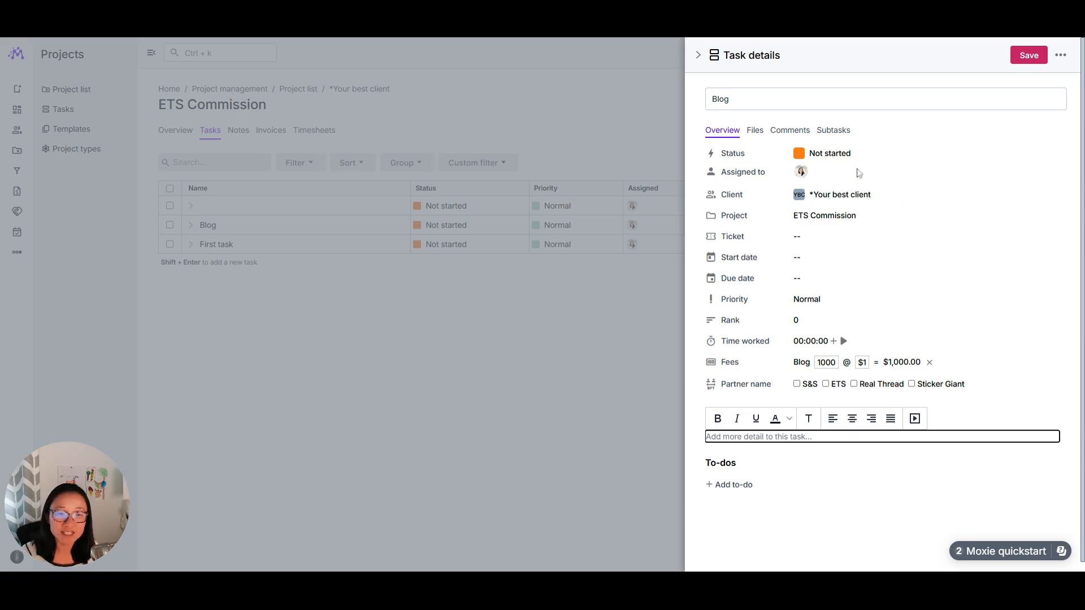
click(588, 347)
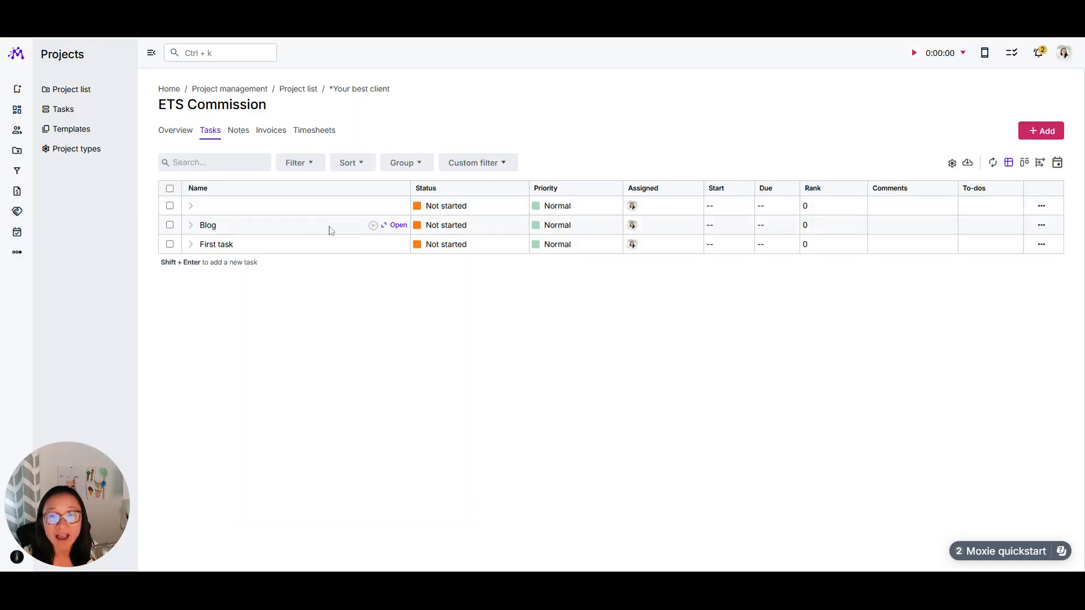
Set the Blog task's status to Complete in its details and close them
click(395, 226)
click(826, 154)
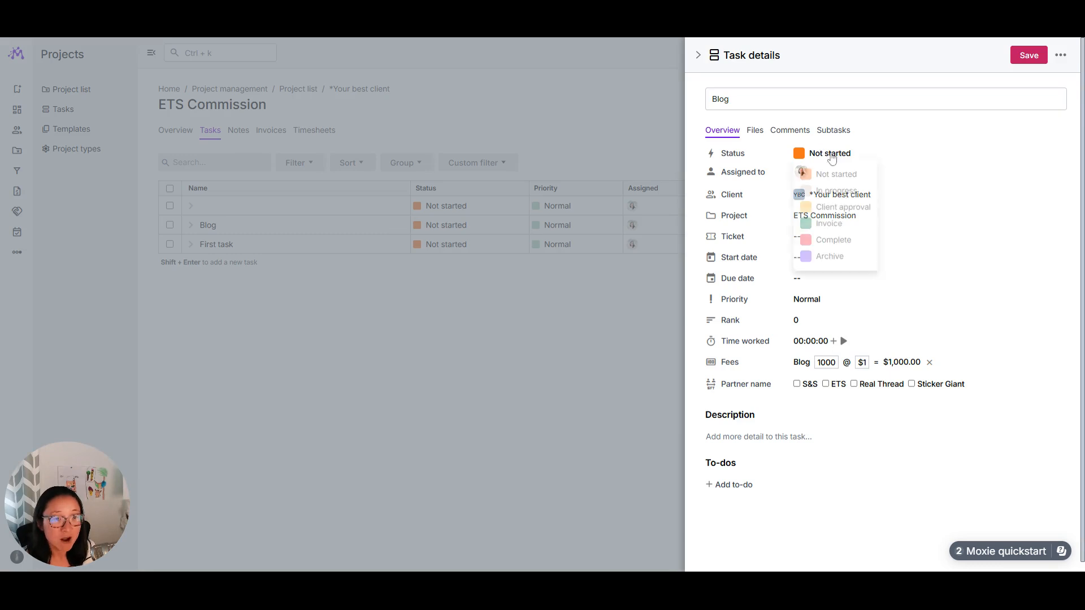
click(835, 242)
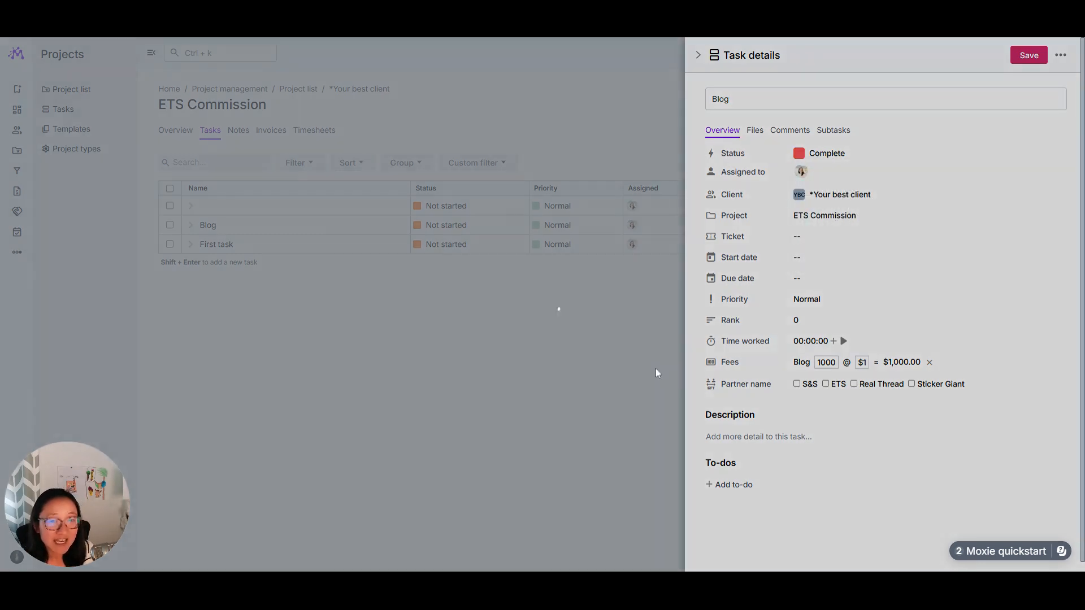
click(656, 370)
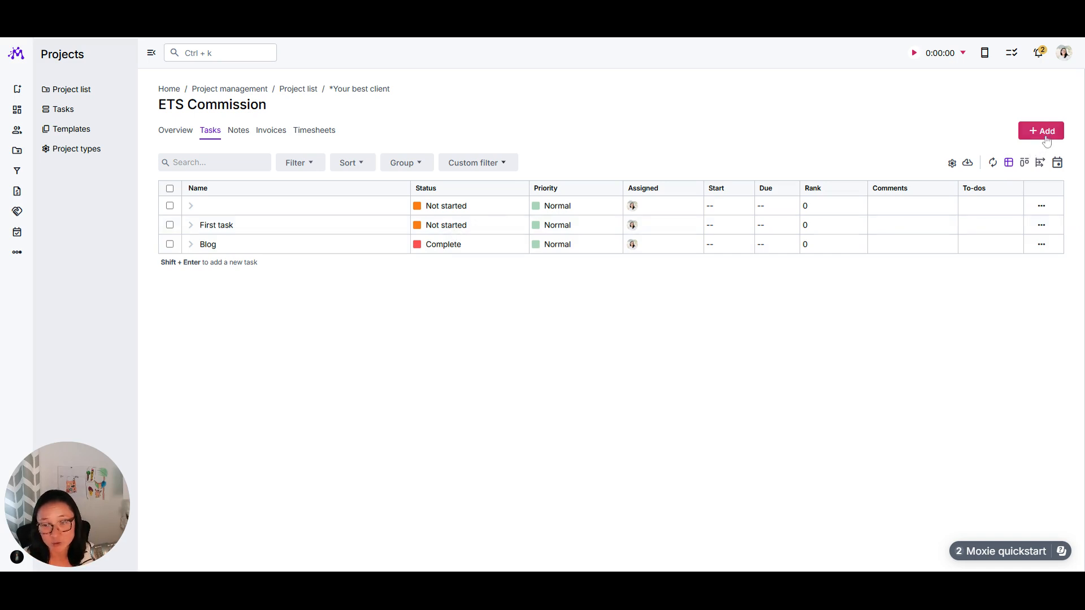
Open the details of First task and add the SEO hourly service as its fee
click(446, 227)
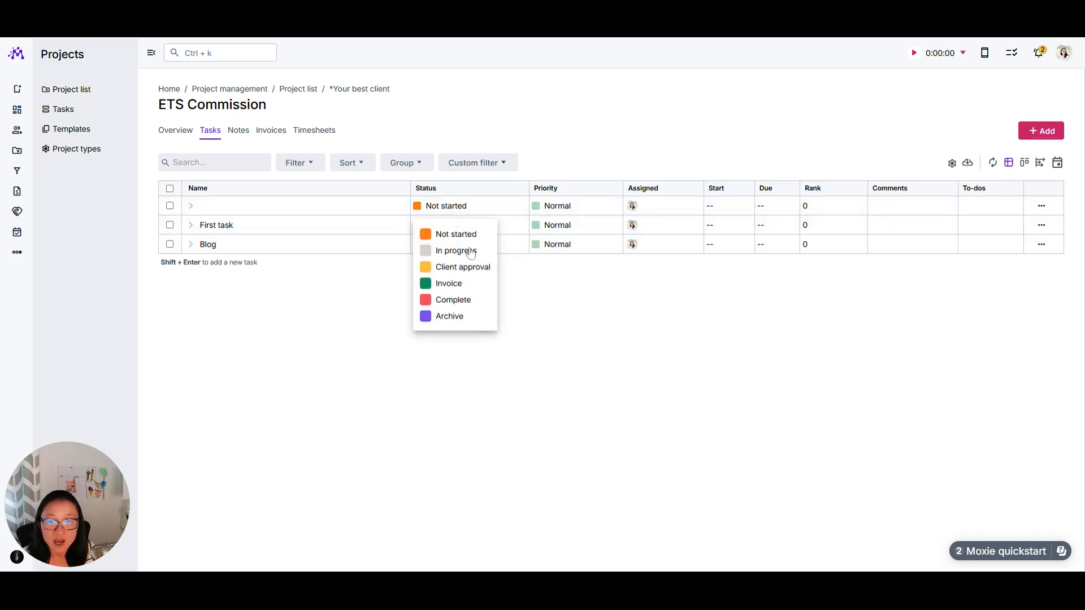
click(283, 231)
click(397, 227)
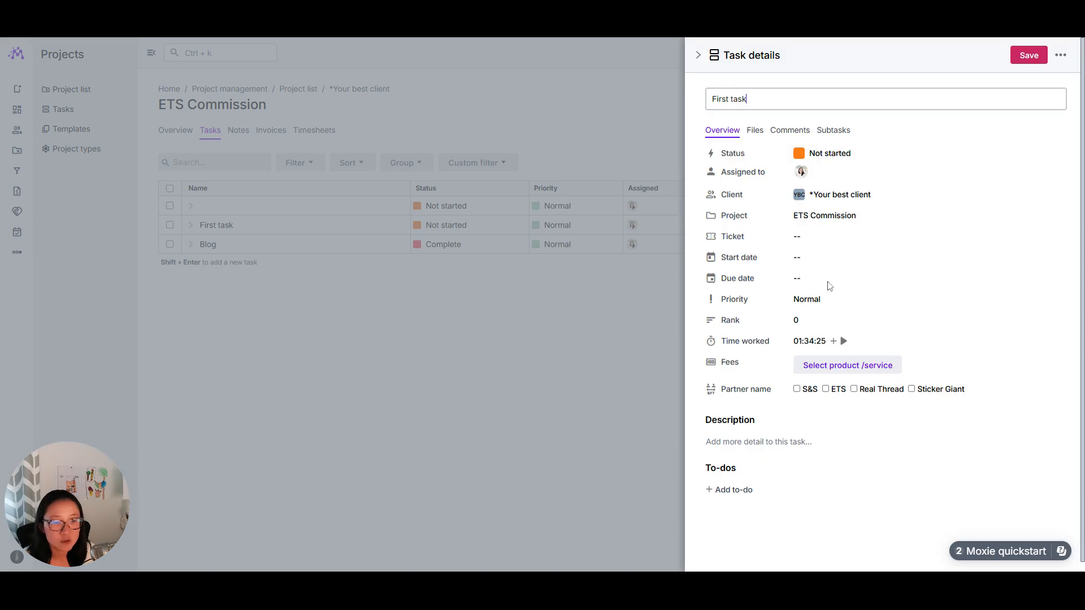
click(848, 365)
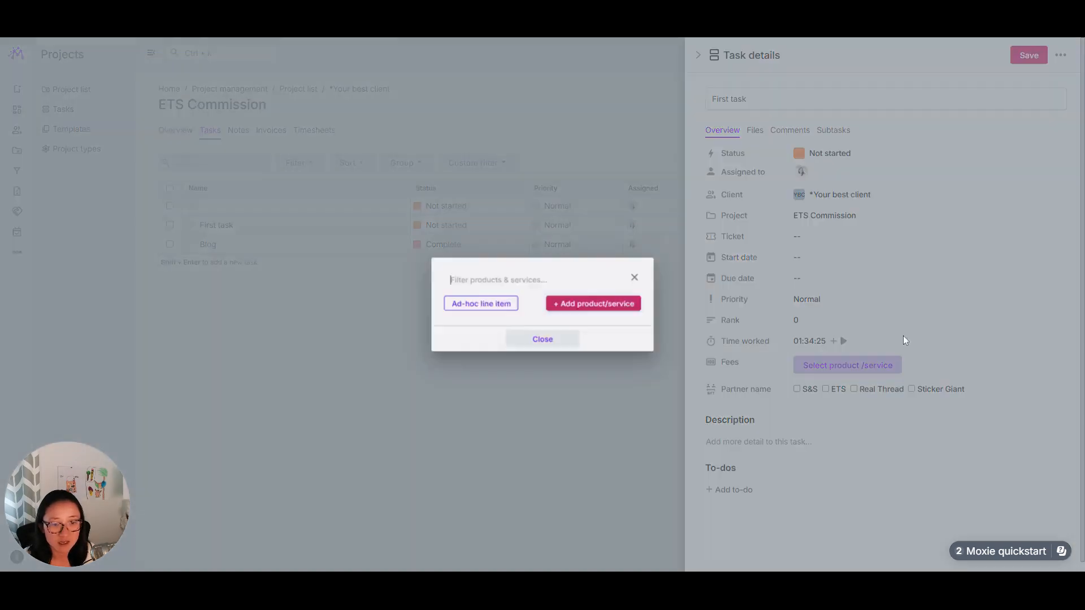
click(397, 207)
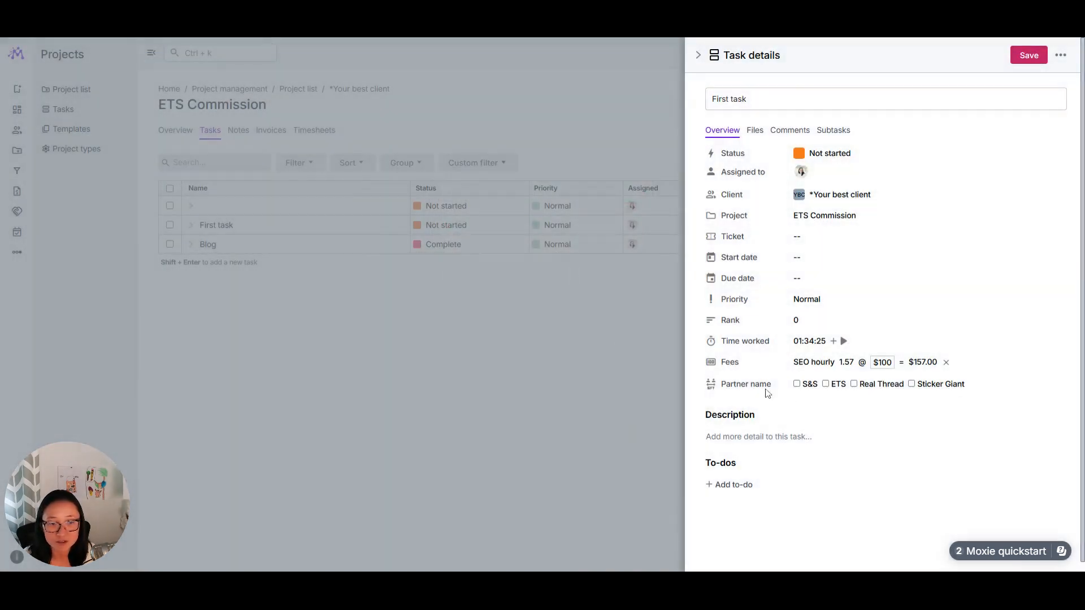
Add a time worked entry with a duration of 03:30 to First task and save the entry and the task
click(834, 341)
click(871, 198)
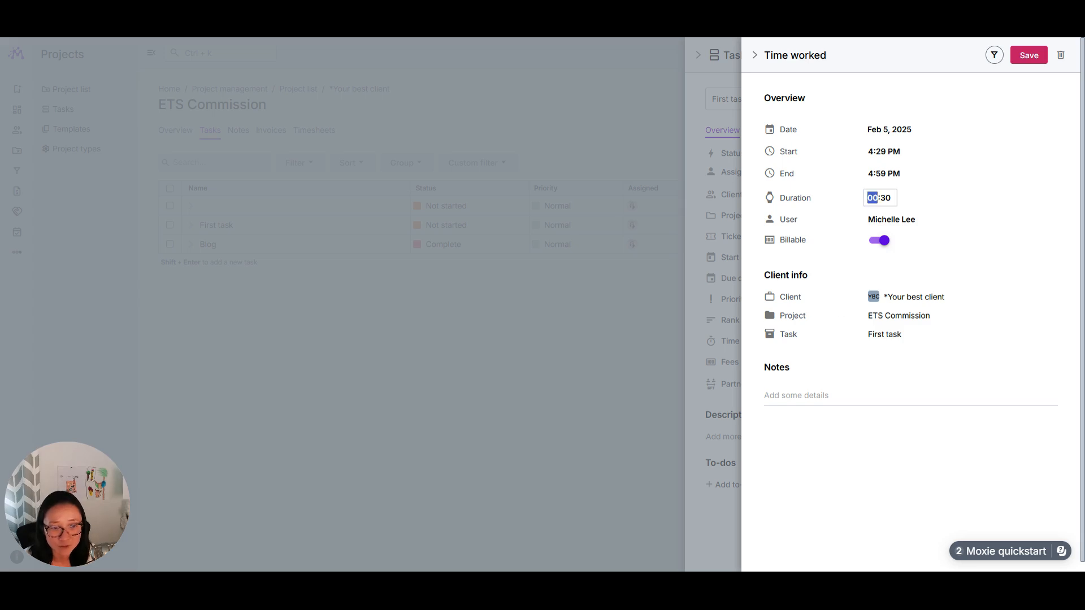
text(3)
key(Tab)
click(1009, 339)
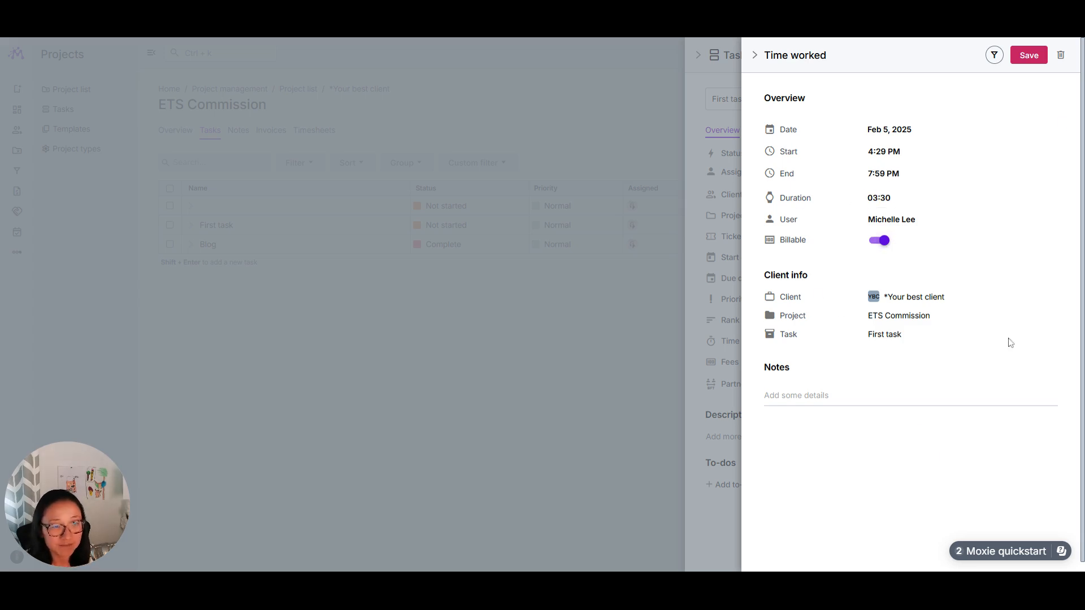
click(1029, 56)
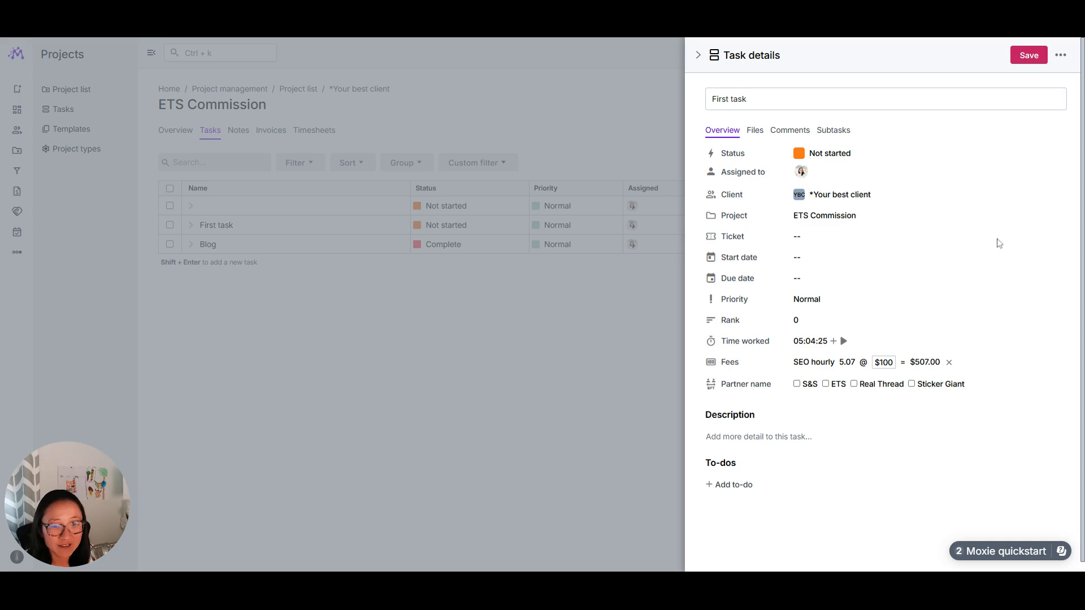
click(1011, 59)
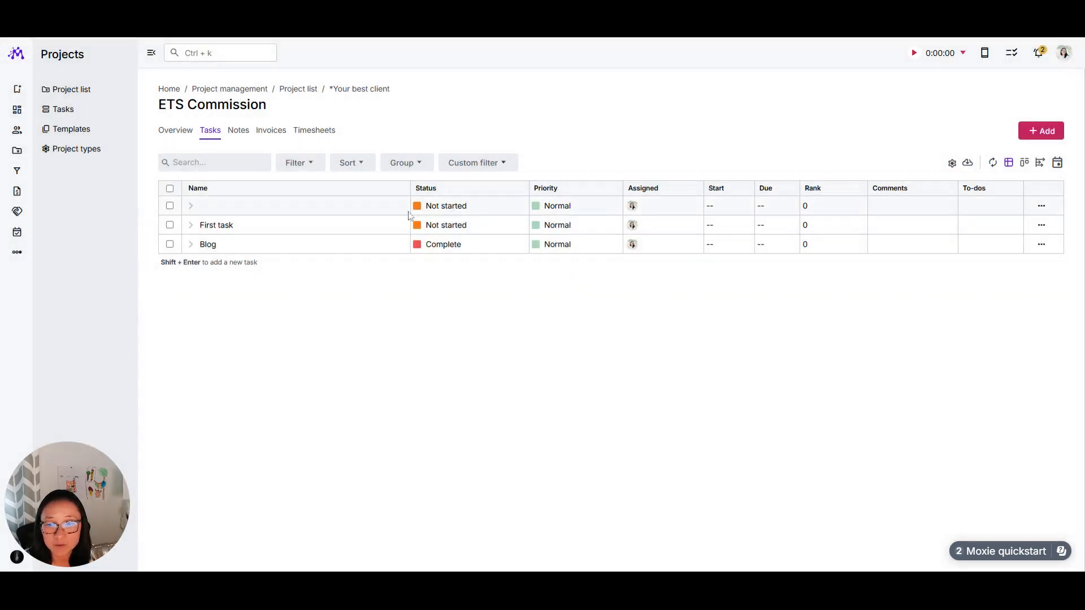
Add the Community Management product as the fee of the unnamed task and save the task
click(375, 206)
click(847, 366)
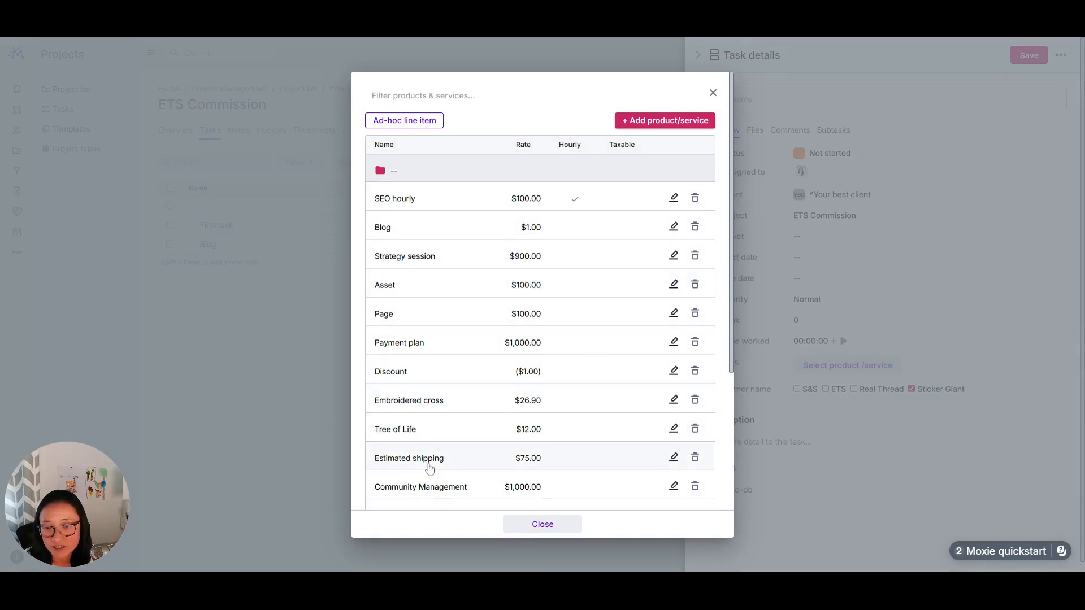
click(441, 490)
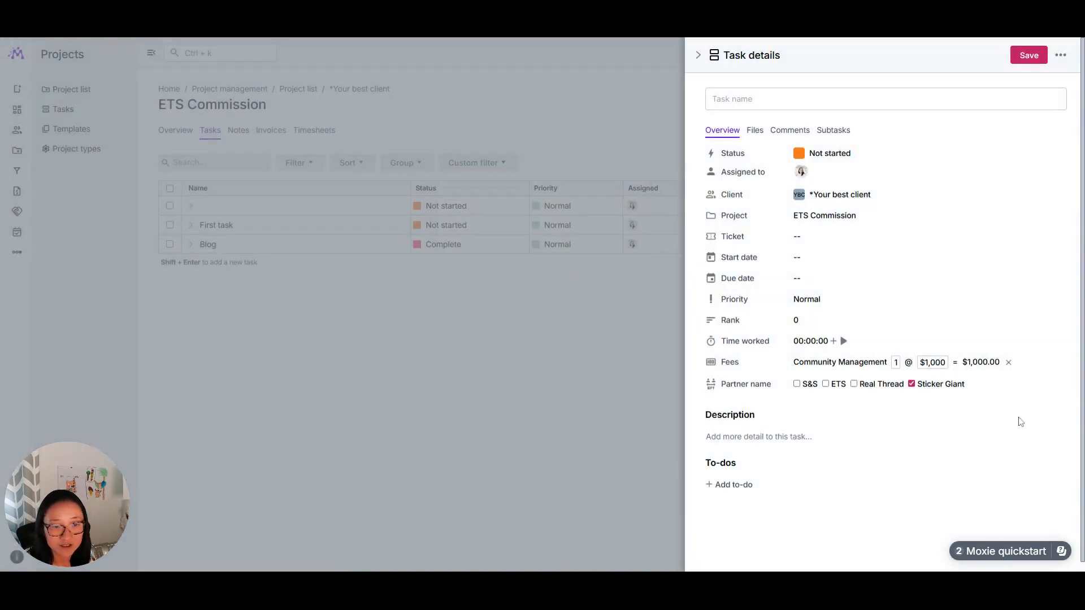
click(1029, 57)
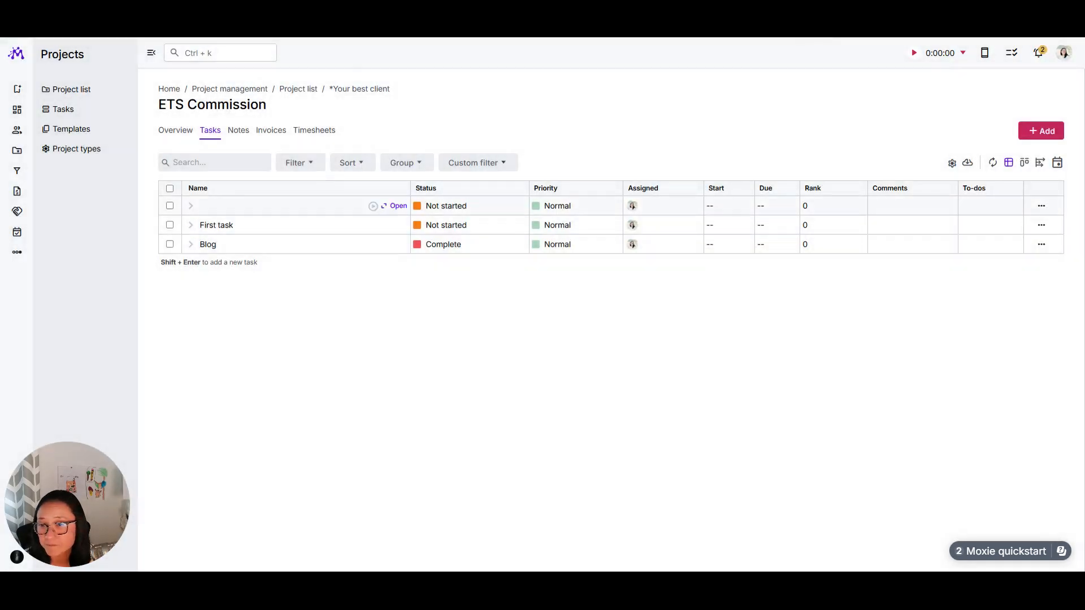
Set the status of First task to Complete in the task list
click(456, 221)
click(452, 300)
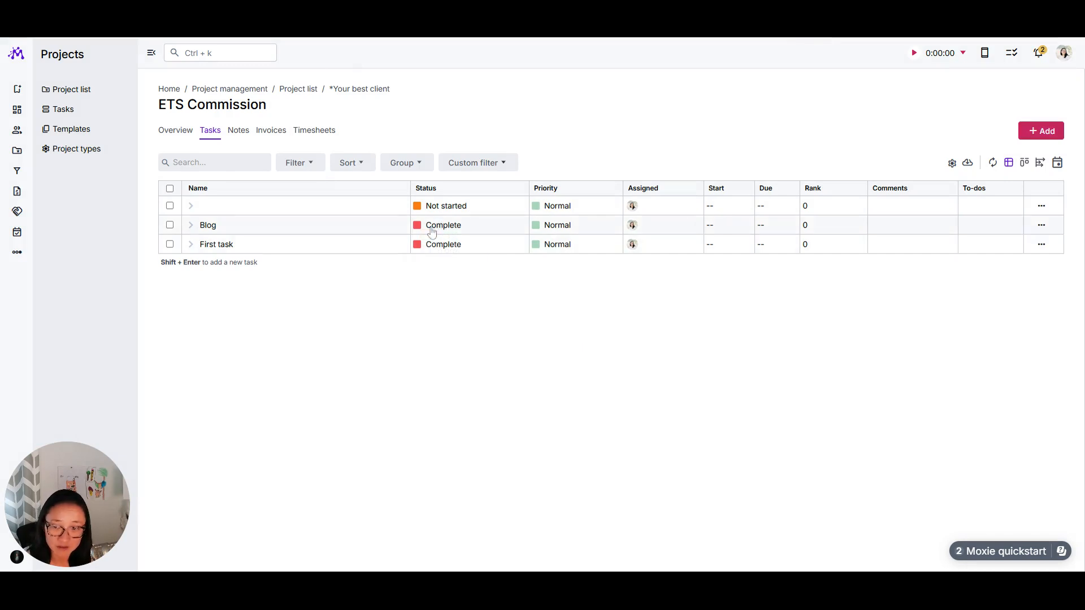
Pick the Not started status for the unnamed task in the task list and name it Not yet billable
click(454, 210)
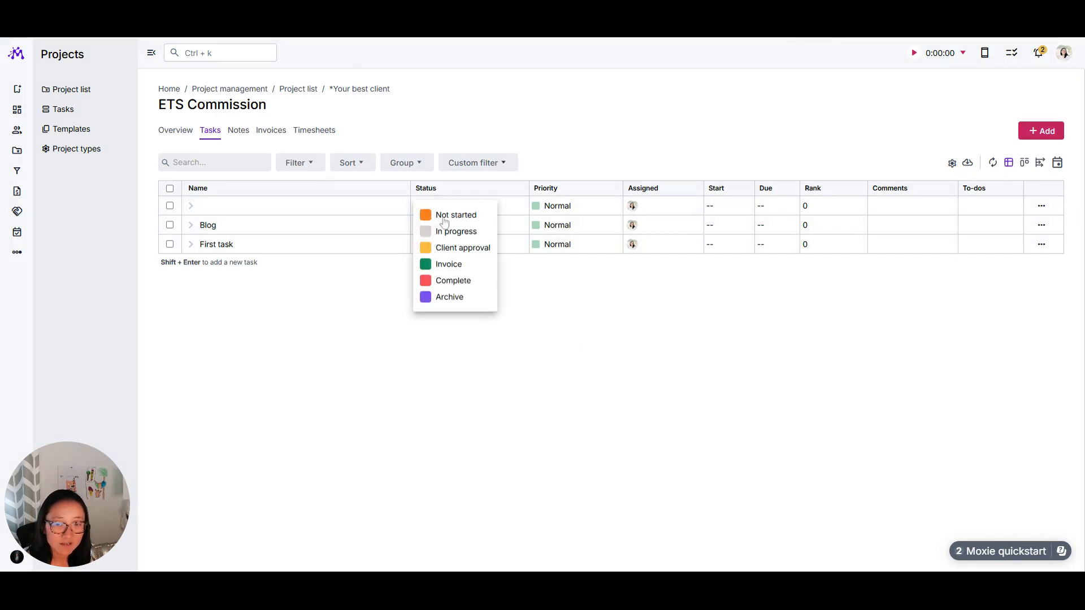
click(457, 217)
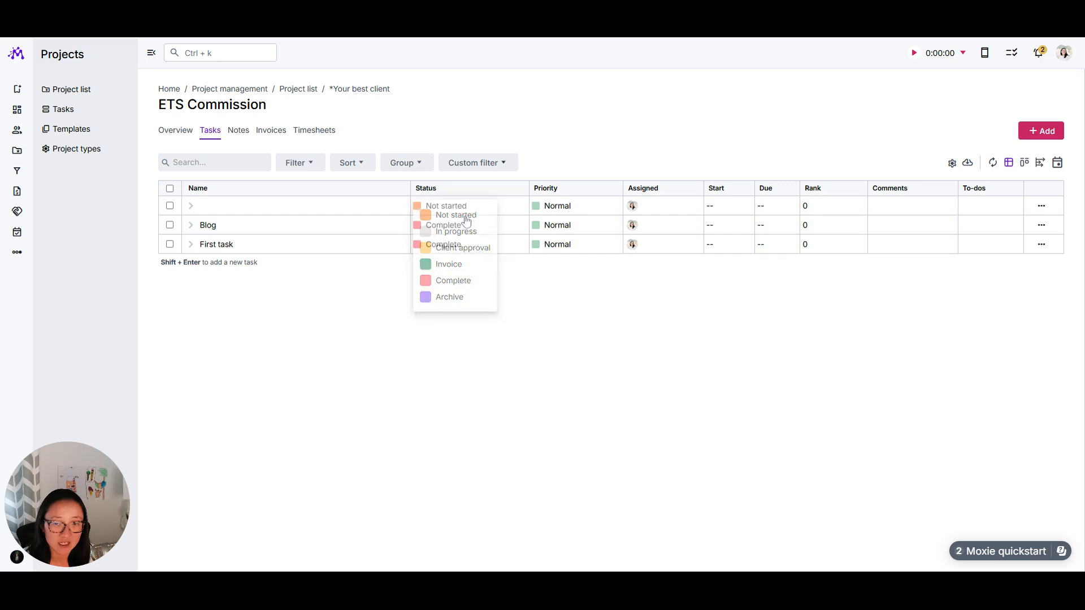
click(277, 215)
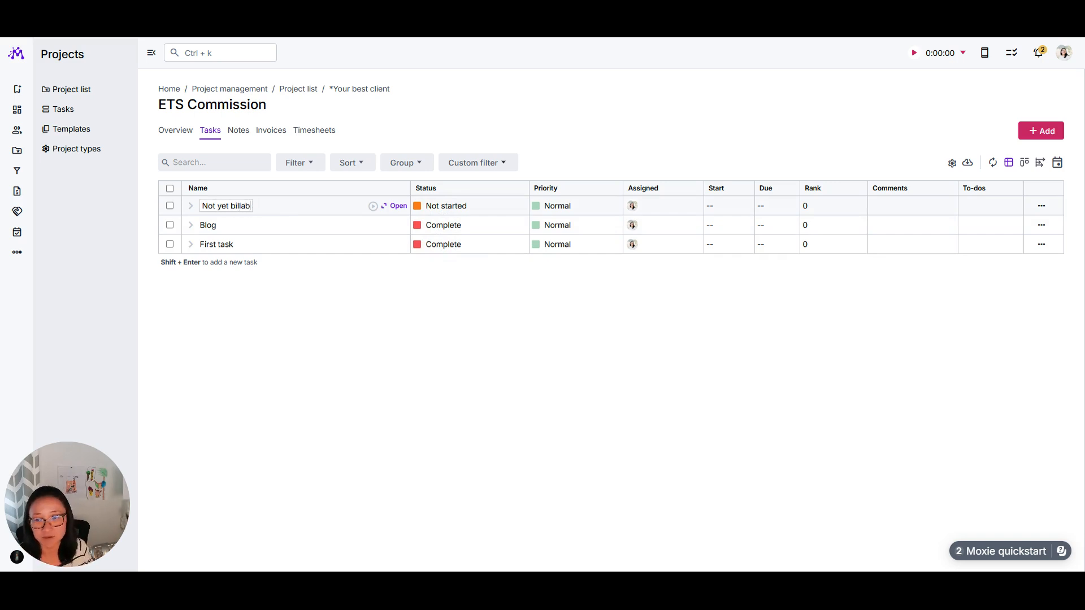
click(414, 394)
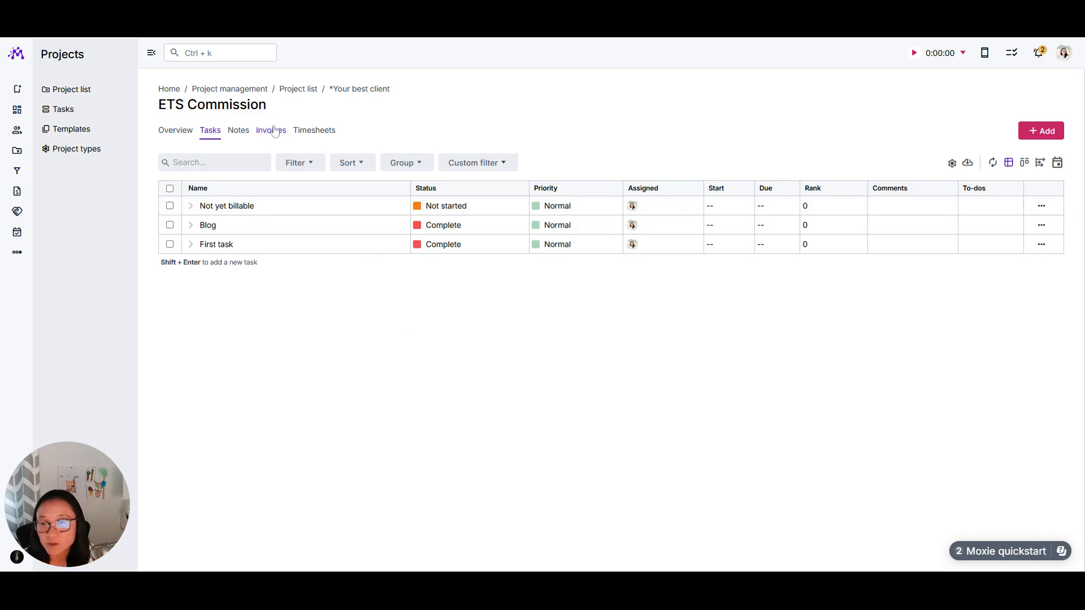
Create an invoice from the ETS Commission project and select its un-billed items First task and Blog
click(274, 130)
click(1046, 132)
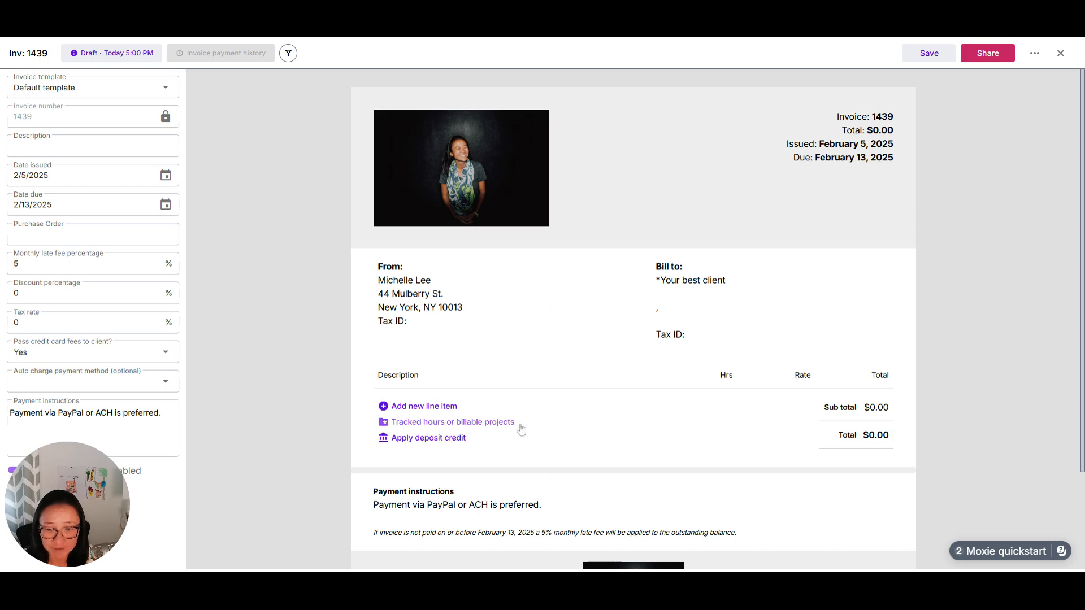
click(443, 428)
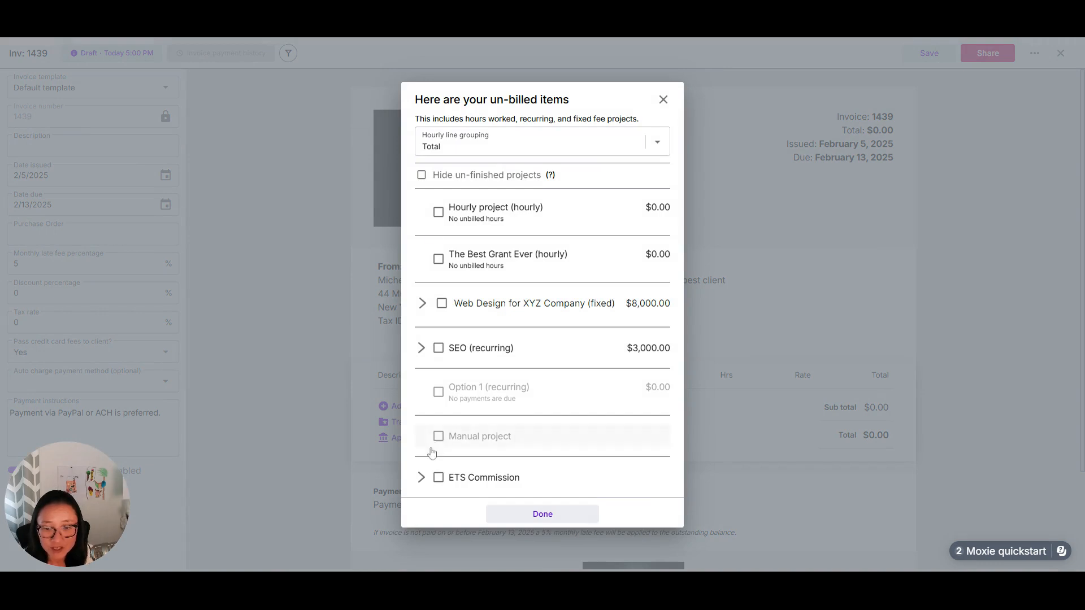
click(421, 478)
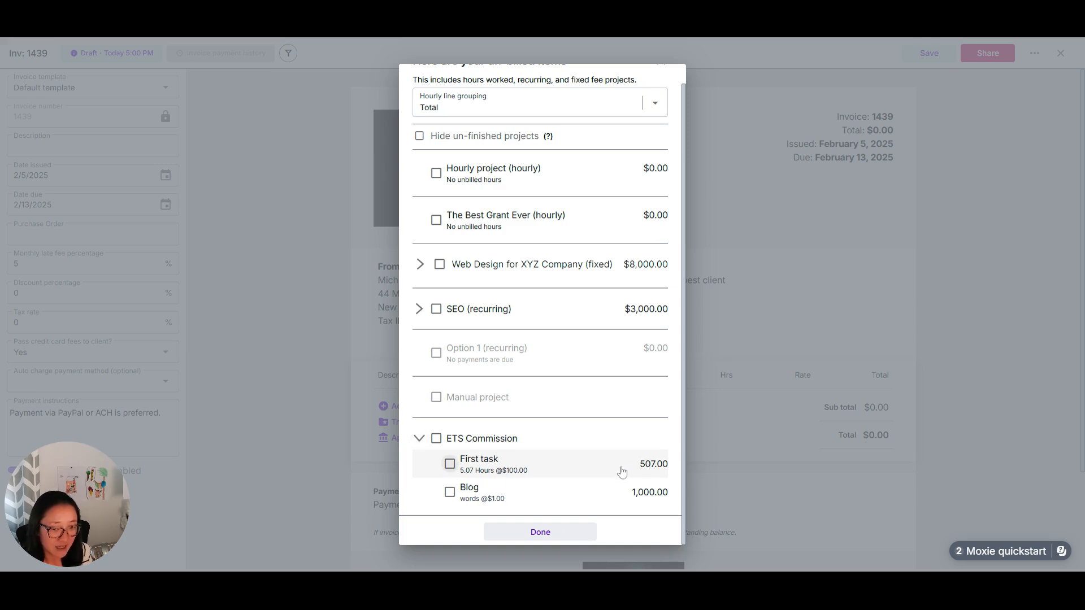
click(450, 464)
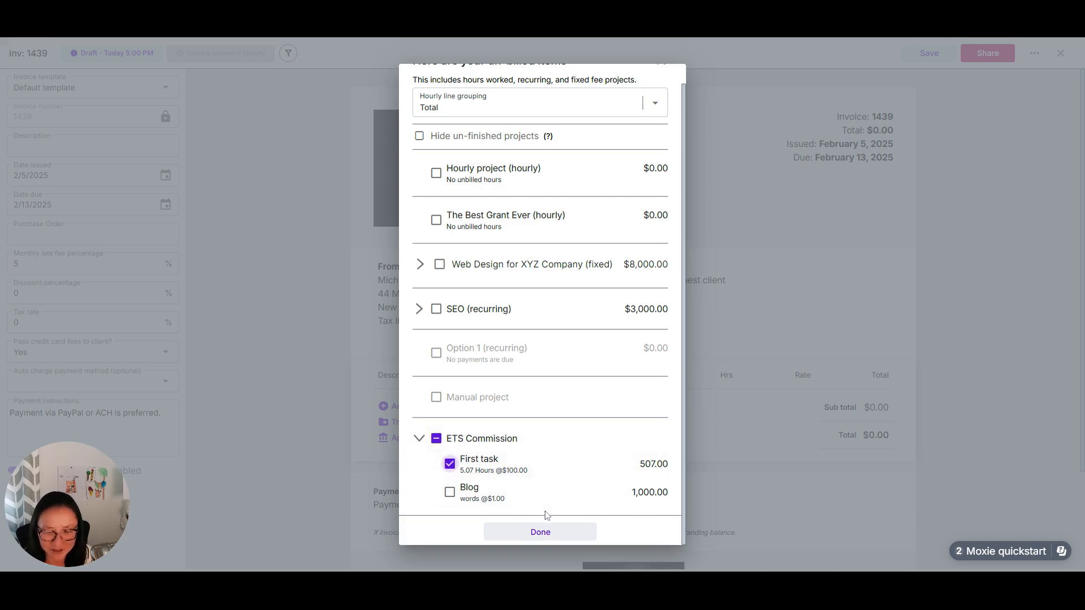
click(451, 495)
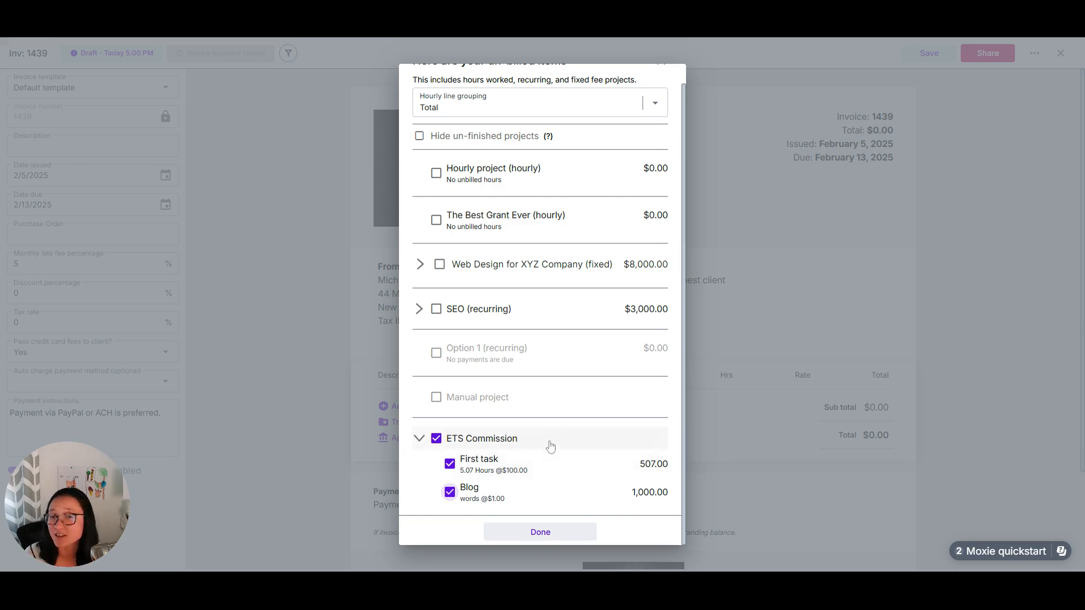
Examine the un-billed periods of the recurring SEO project and the invoicing details of the fixed-fee Web Design for XYZ Company project
click(418, 309)
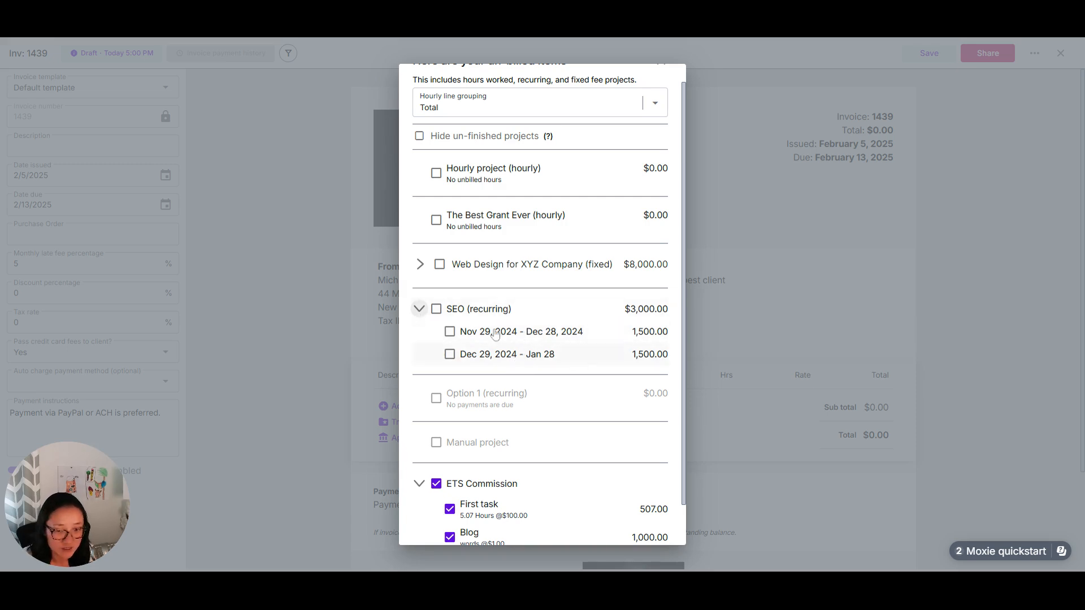
click(418, 309)
scroll(526, 311, up, 1)
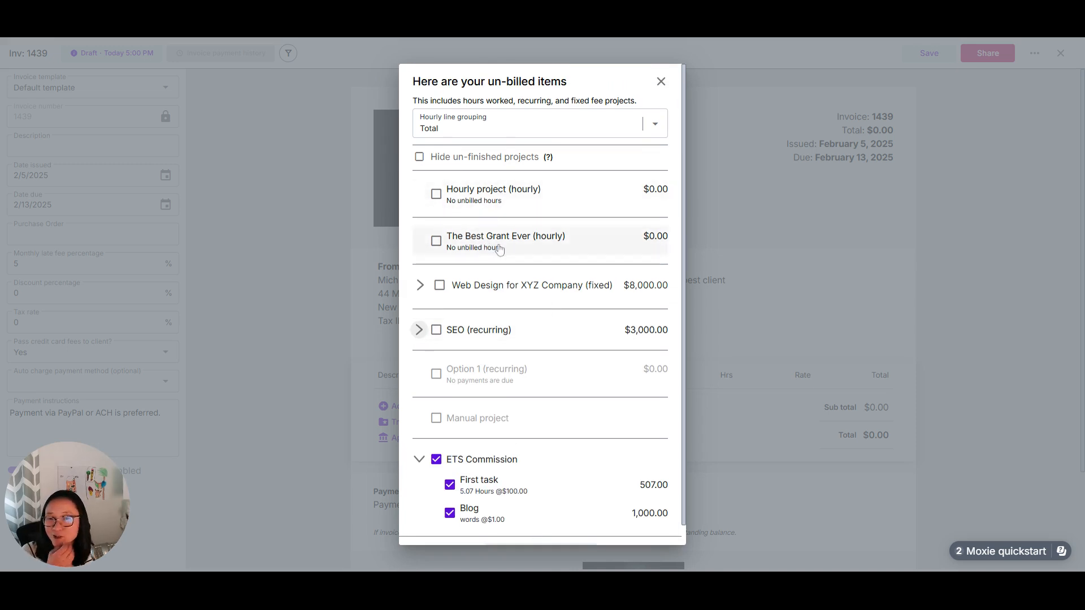
scroll(569, 318, down, 1)
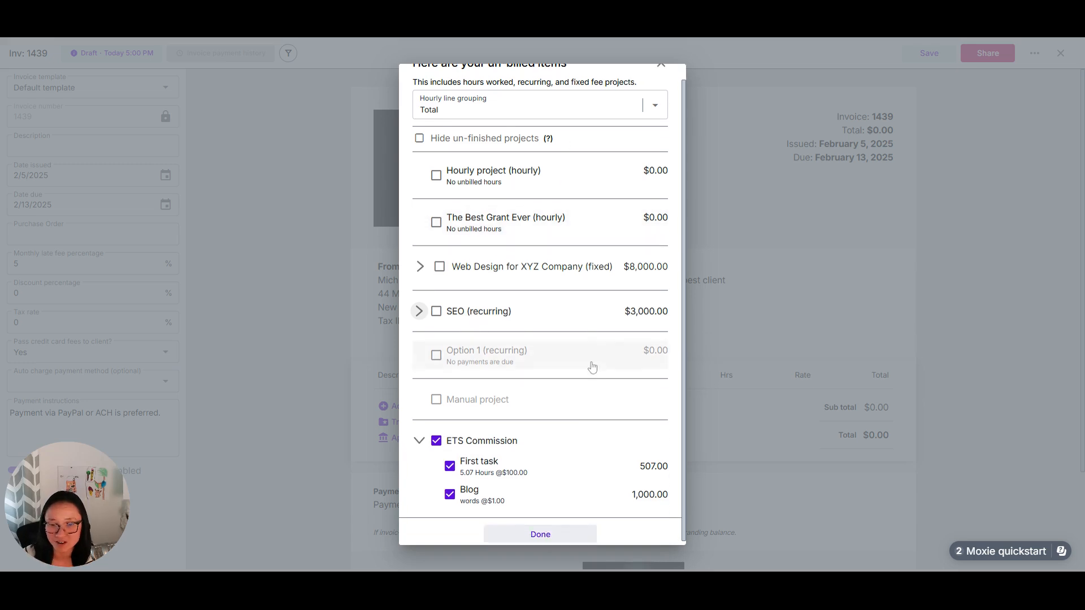
click(420, 264)
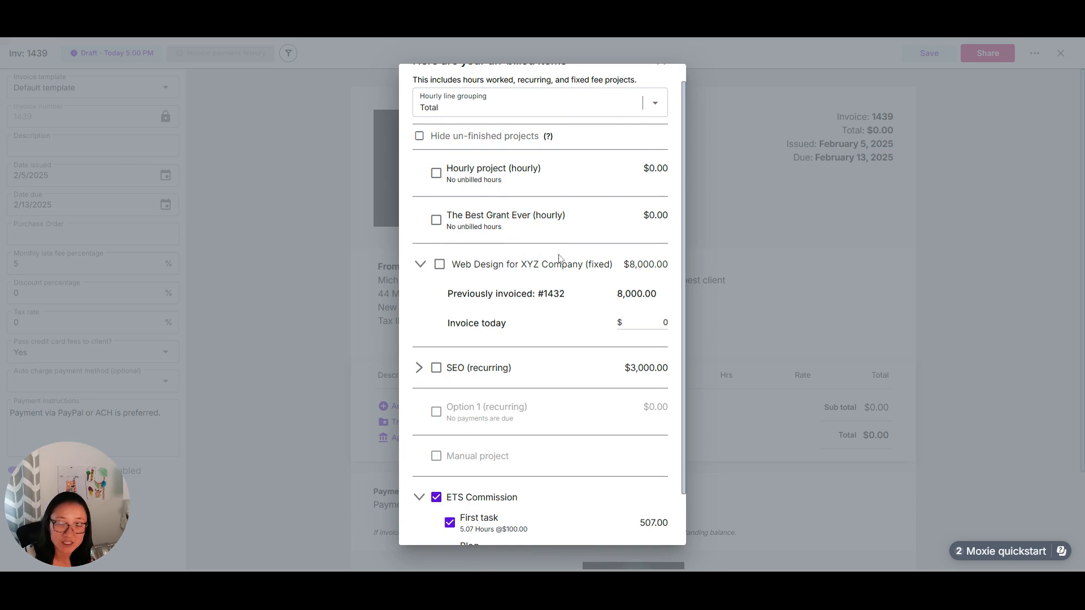
drag(567, 294, 447, 294)
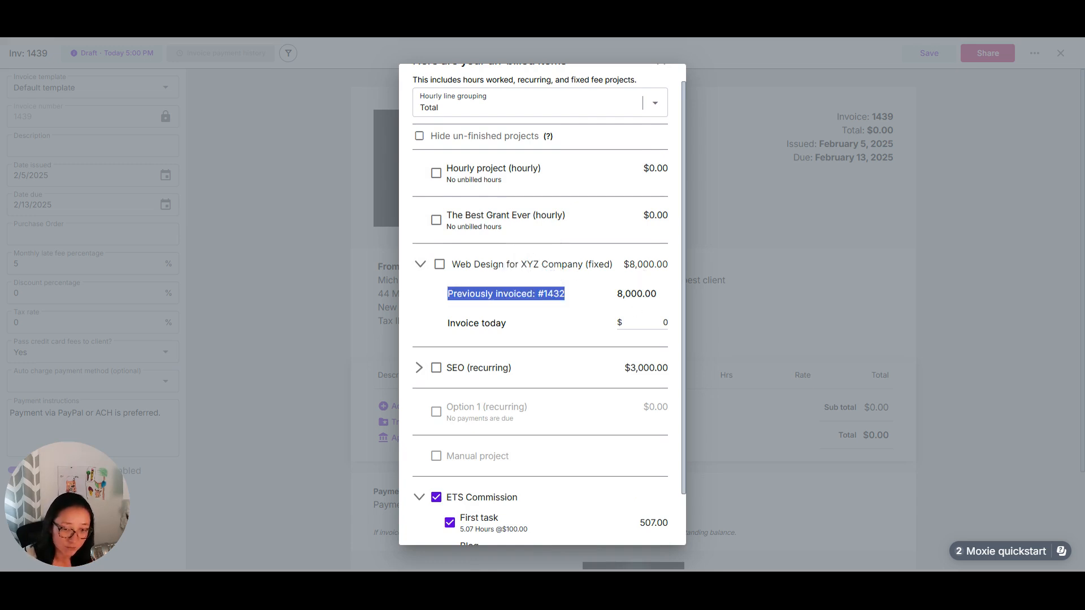
click(420, 264)
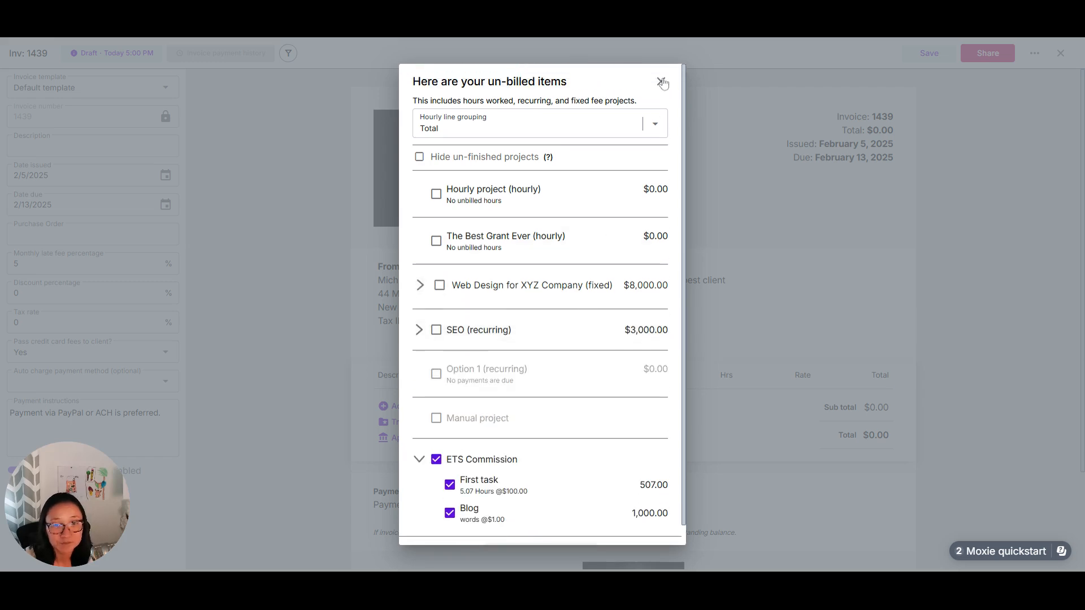
Close the un-billed items list with the two ETS Commission tasks selected and leave the invoice as a draft
click(661, 82)
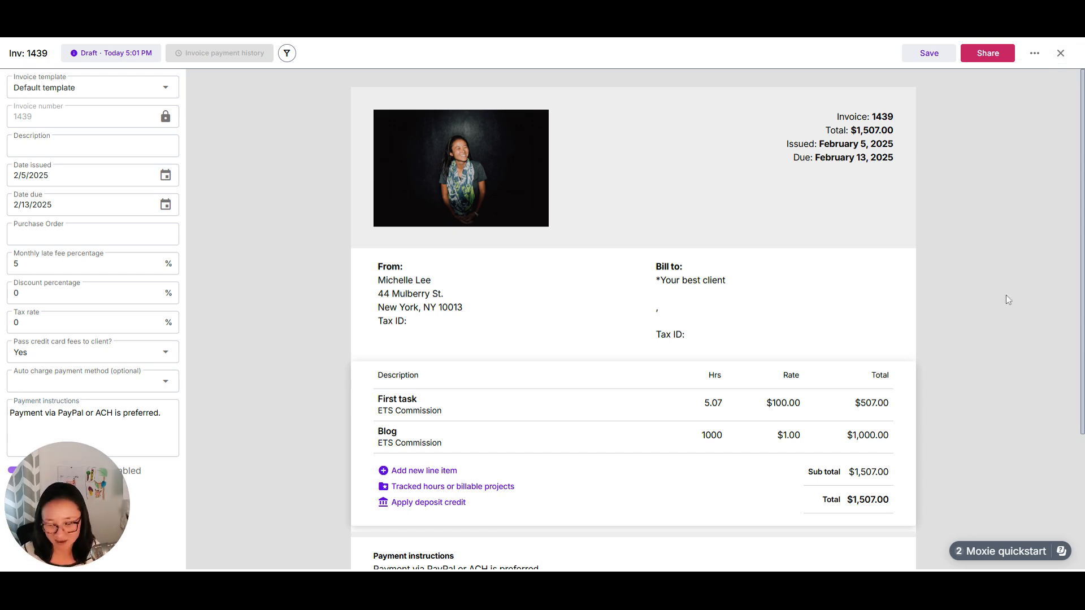
click(1060, 54)
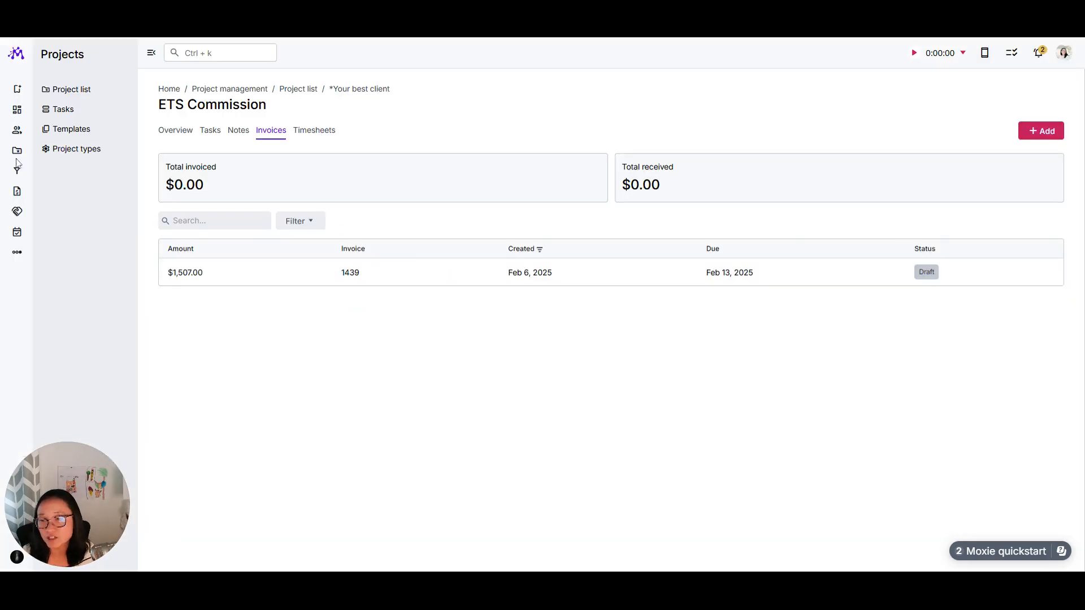
mouse_move(41, 184)
click(1041, 131)
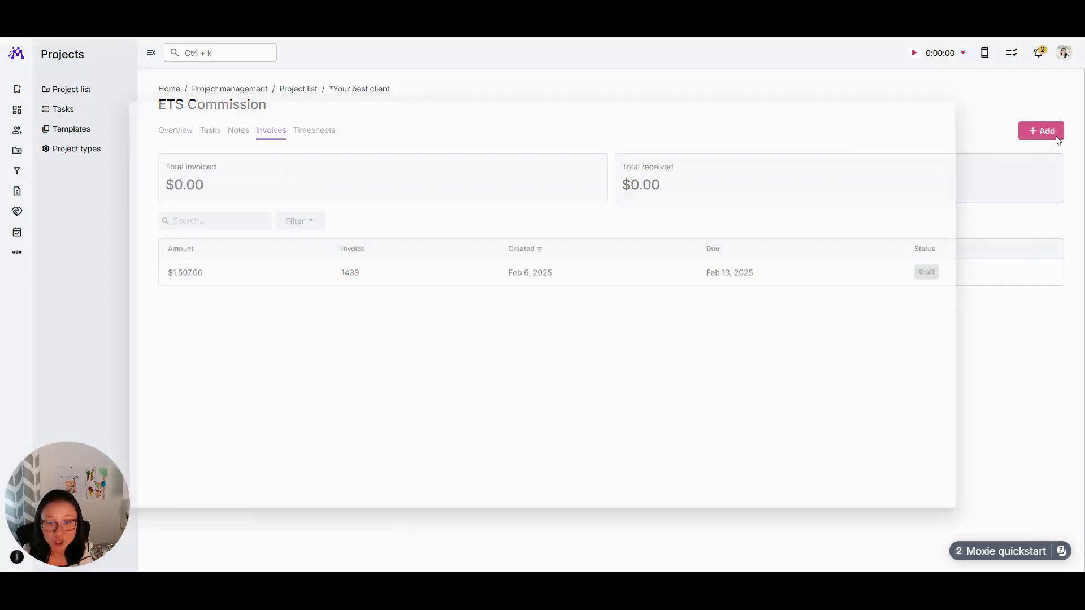
click(1060, 53)
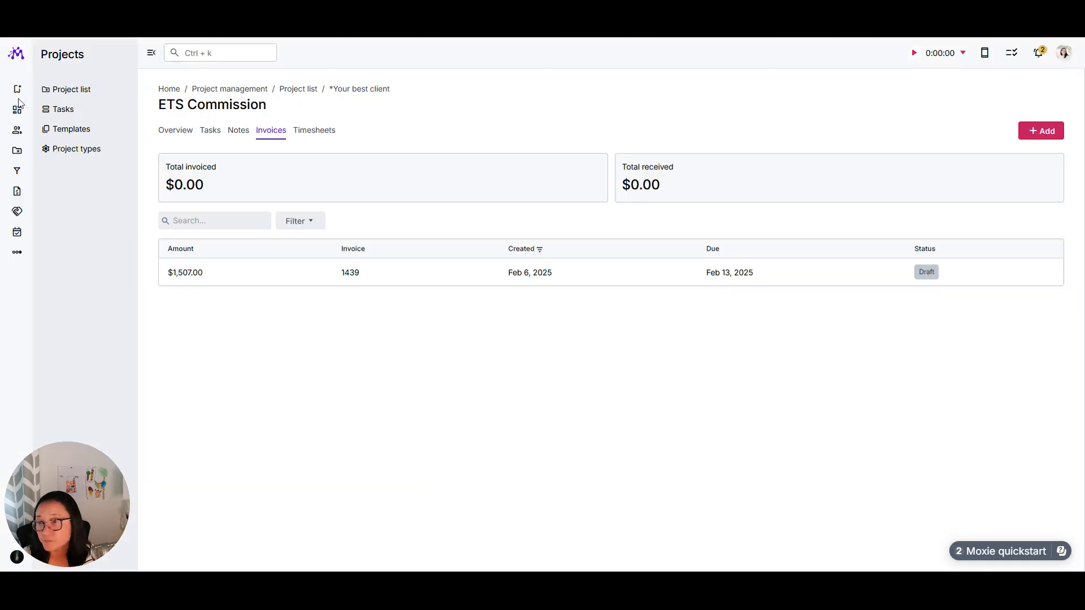
Go to the dashboard and start a recurring invoice for the client *Your best client
click(41, 110)
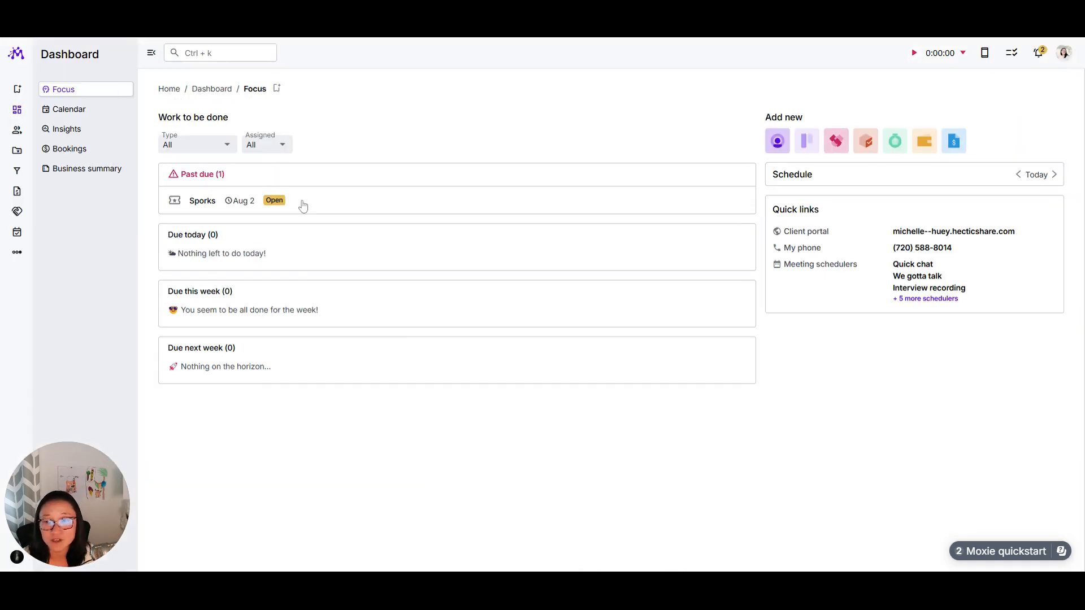
click(955, 142)
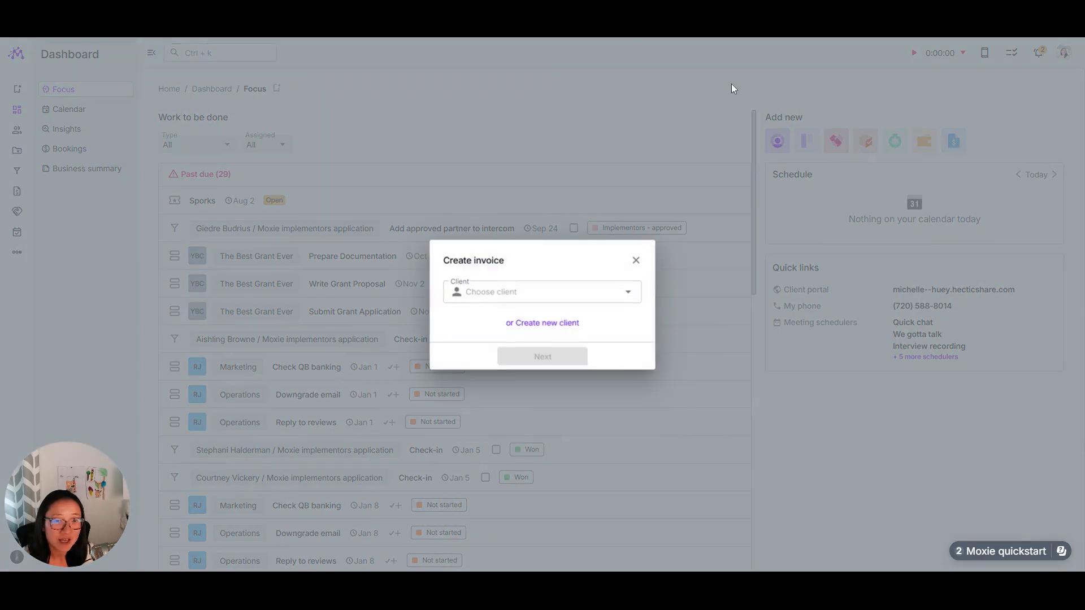
click(557, 289)
click(546, 318)
click(547, 323)
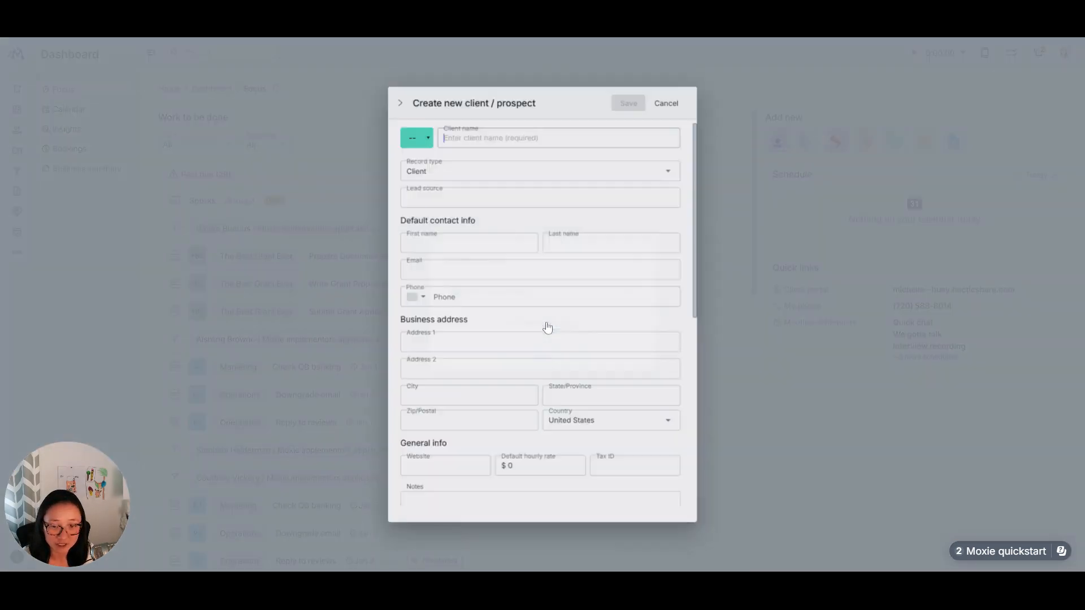
click(678, 83)
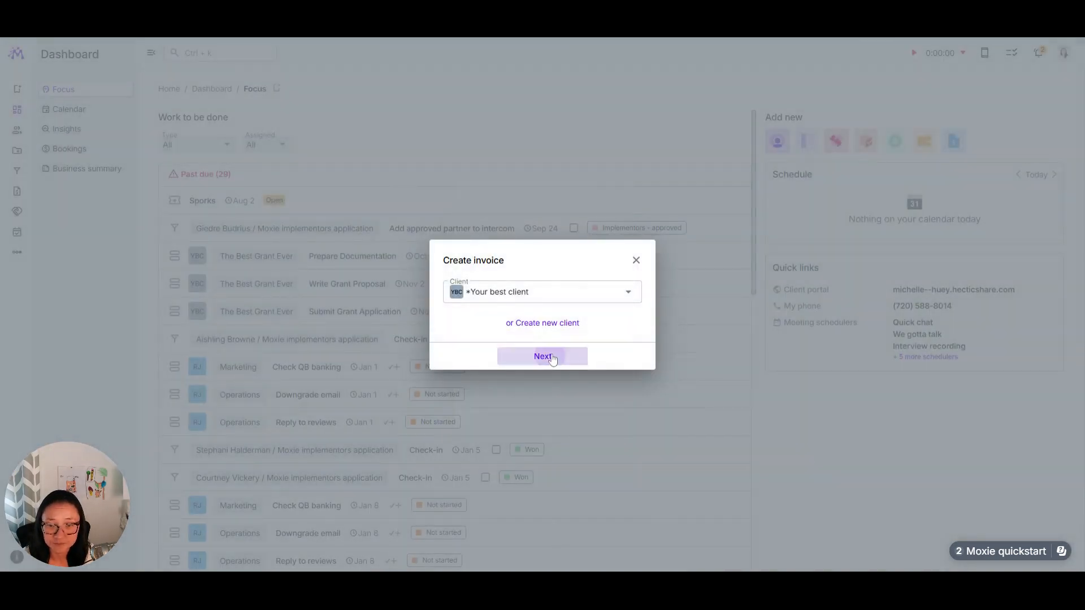
click(552, 356)
click(512, 407)
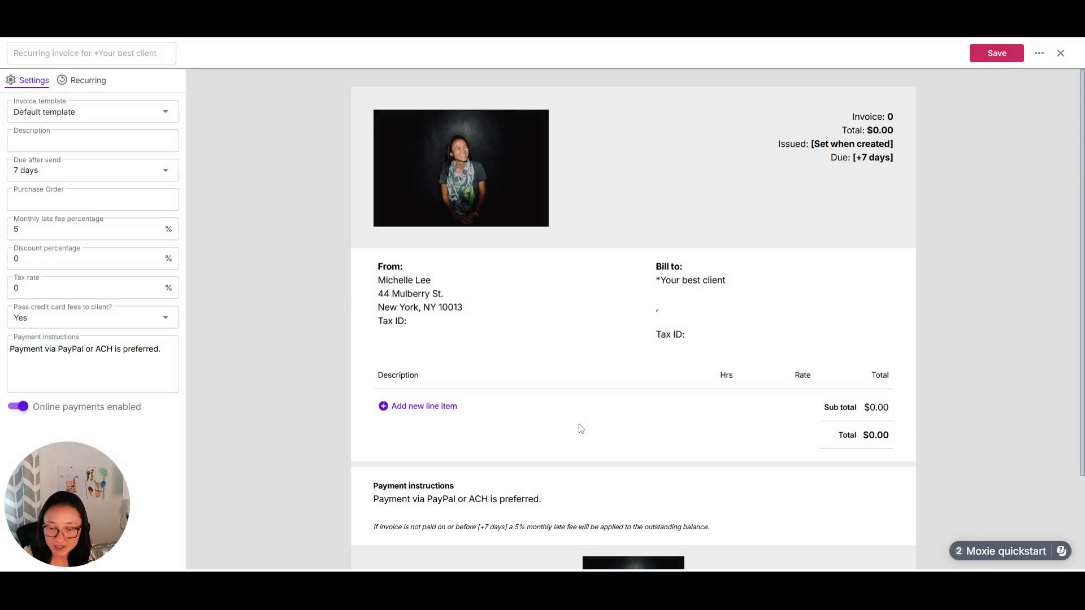
Review the recurring invoice's schedule, automatic sending and billable hours and projects options, and close it without saving
click(88, 80)
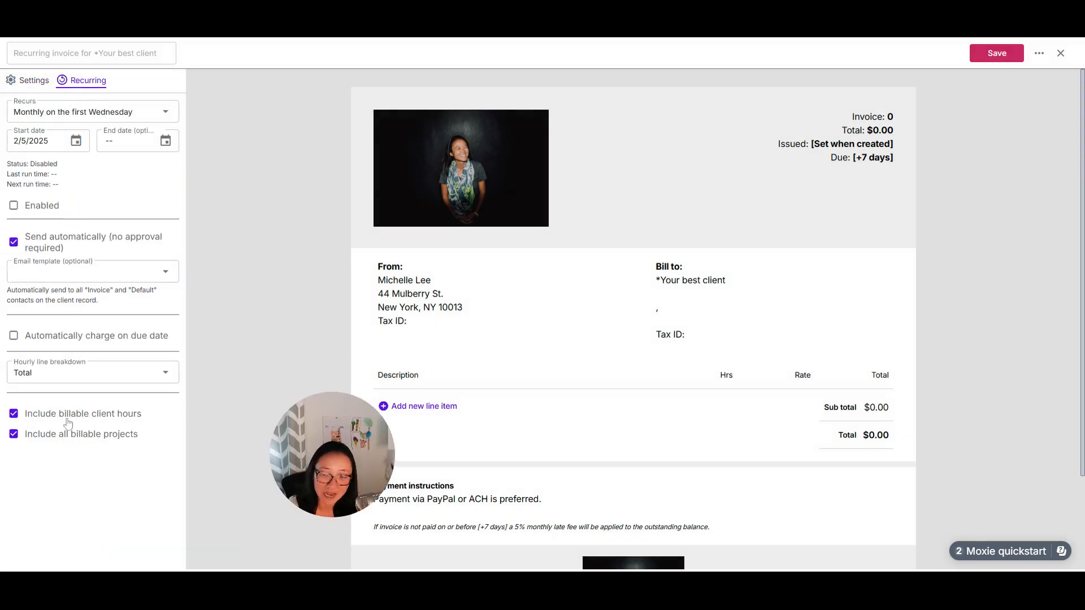
drag(309, 403, 135, 437)
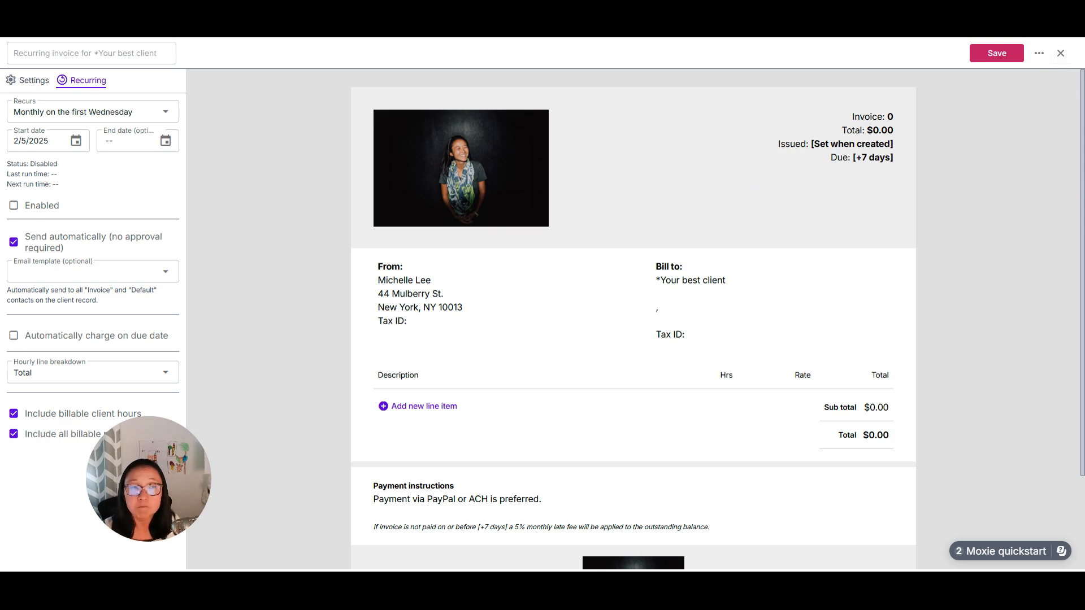
click(1060, 53)
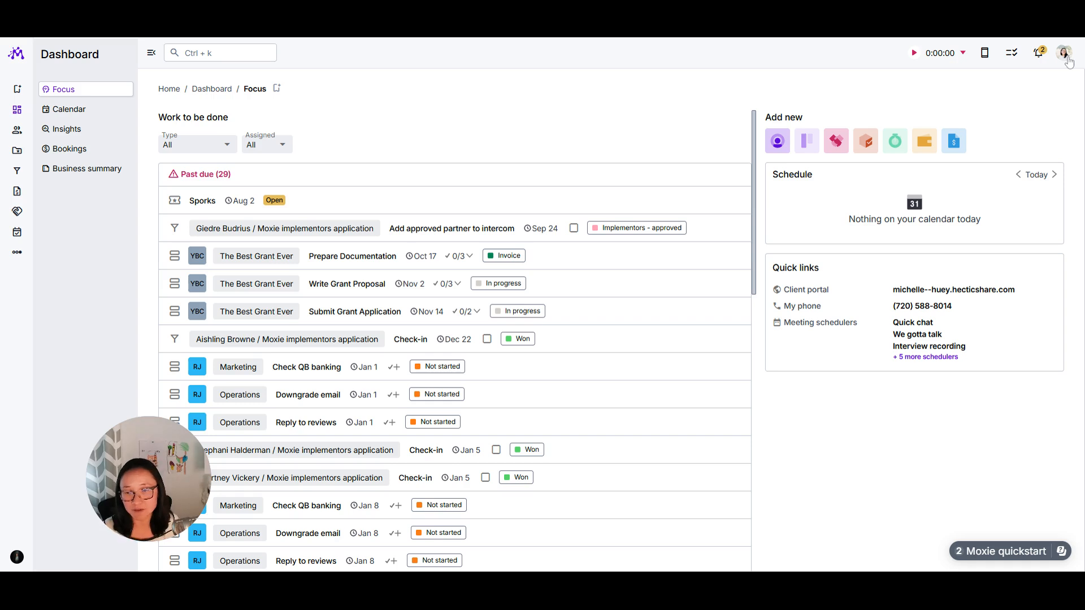